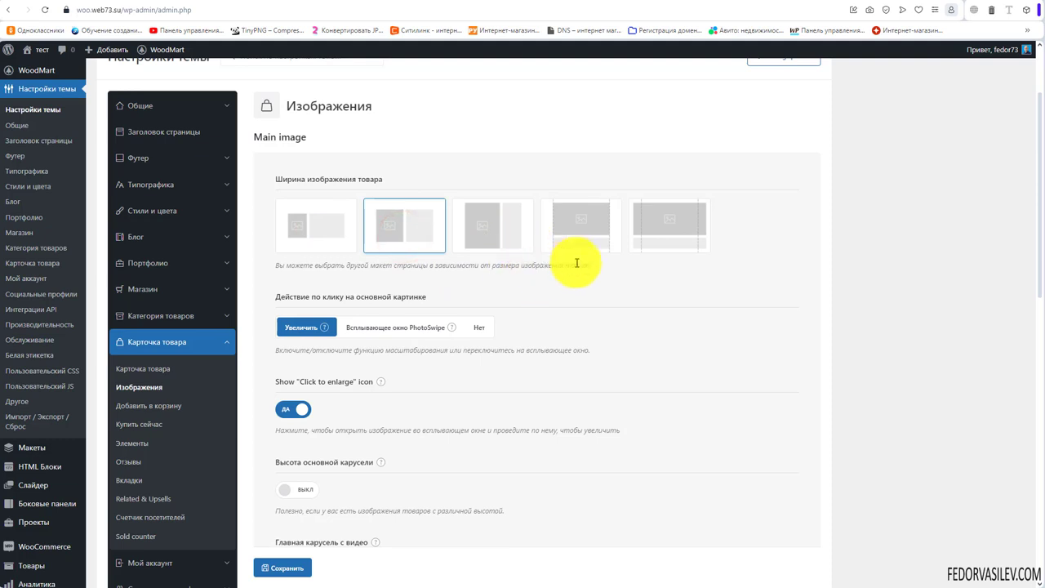
Try the fourth product image width layout, save it, and check the result on the reloaded лампа классик product page.
left_click(579, 224)
left_click(283, 568)
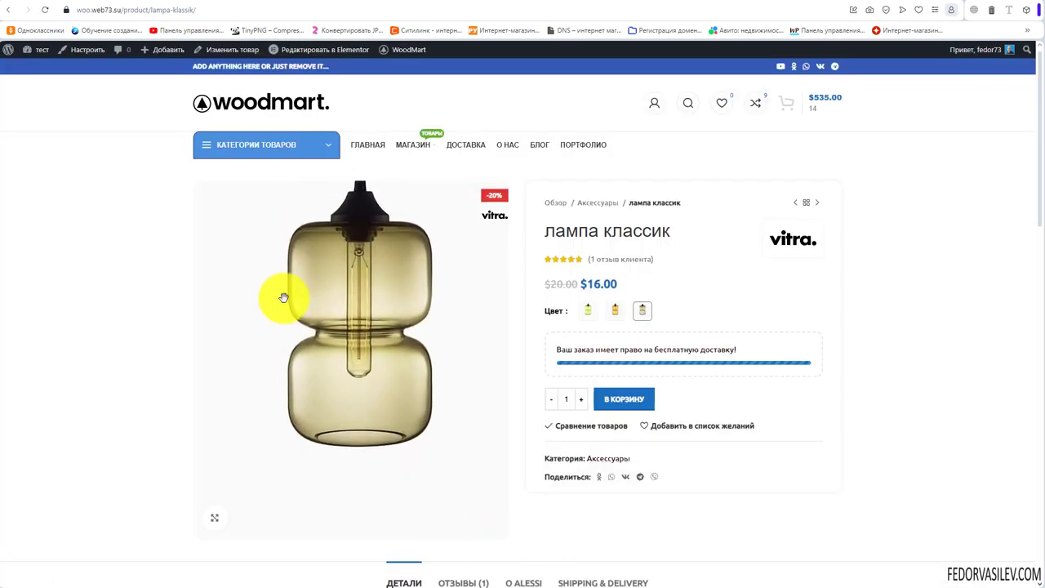
left_click(45, 10)
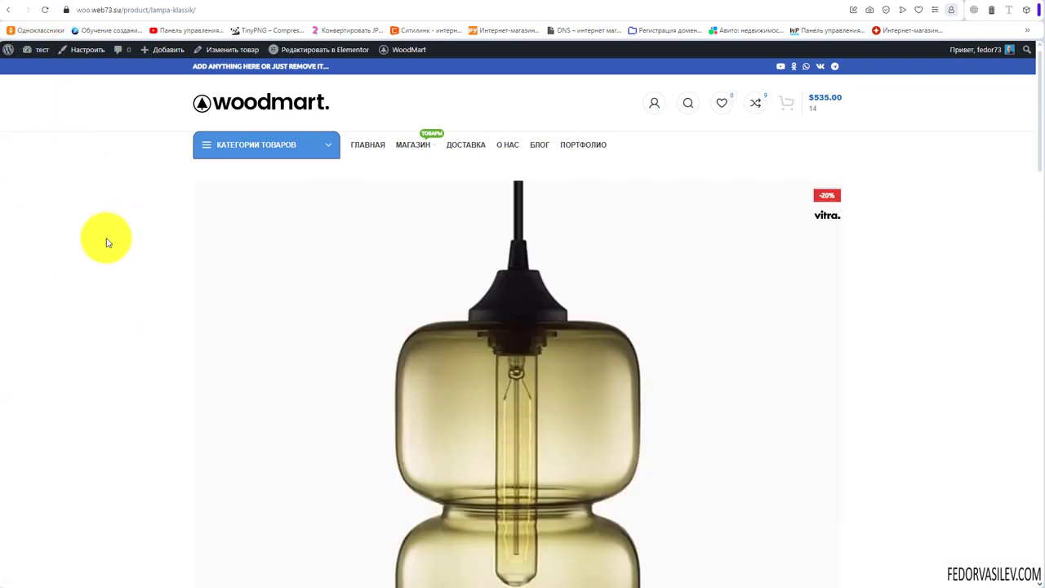
scroll(761, 216, "down", 9)
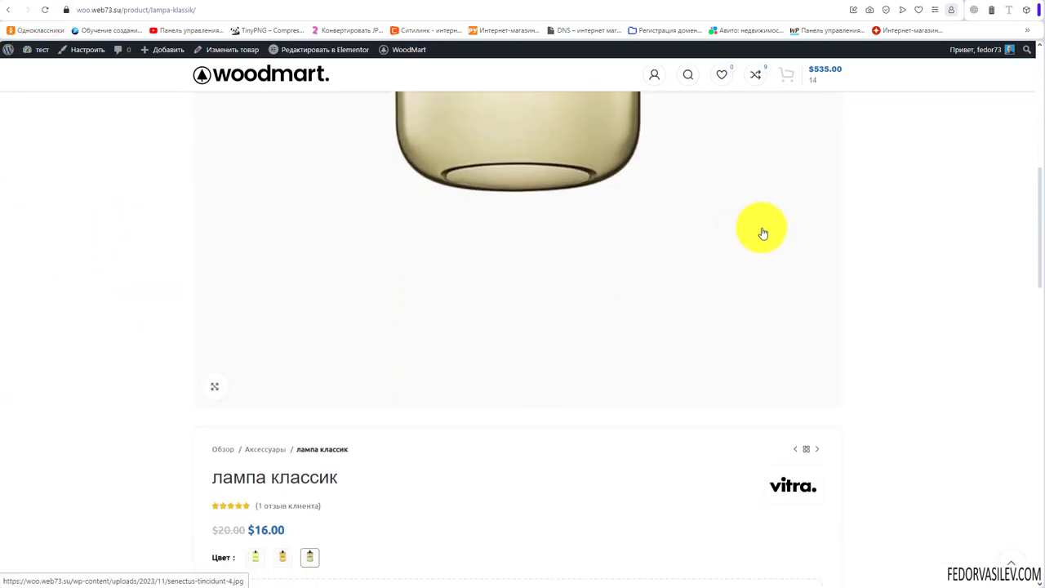
scroll(245, 237, "down", 1)
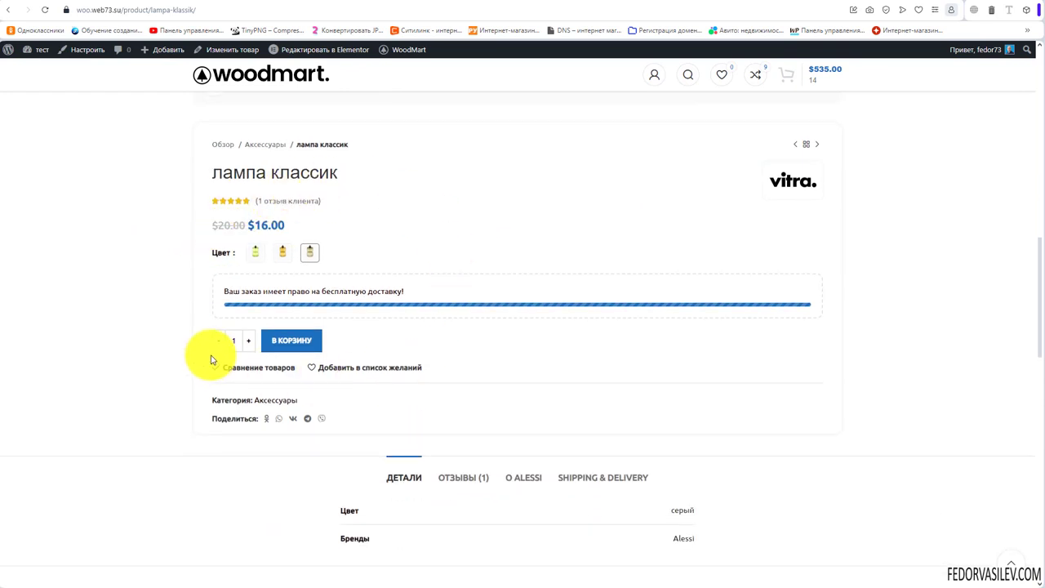
scroll(200, 327, "up", 1)
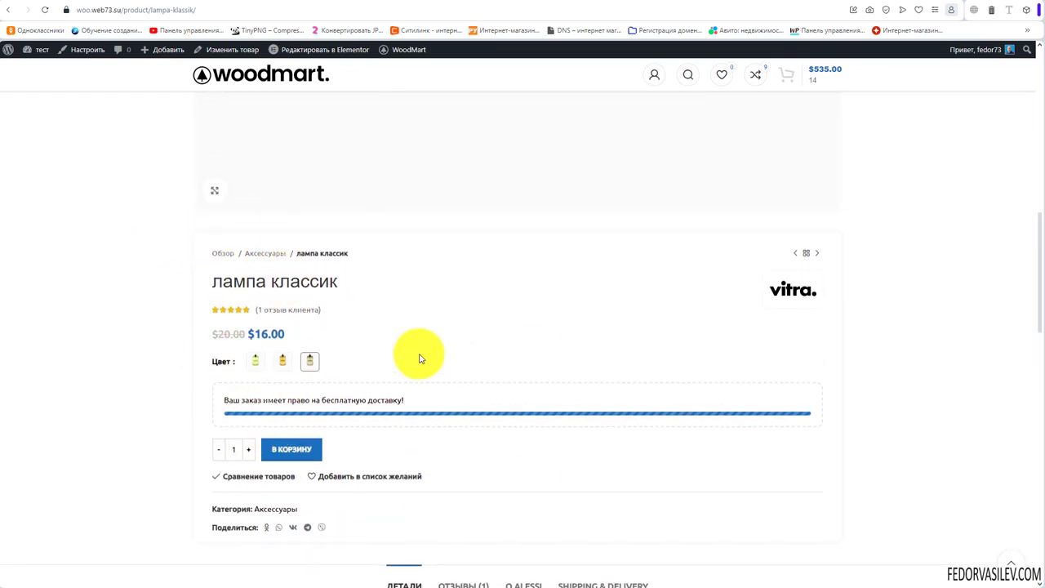
Set the click action for the main product image to "Всплывающее окно PhotoSwipe".
left_click(294, 360)
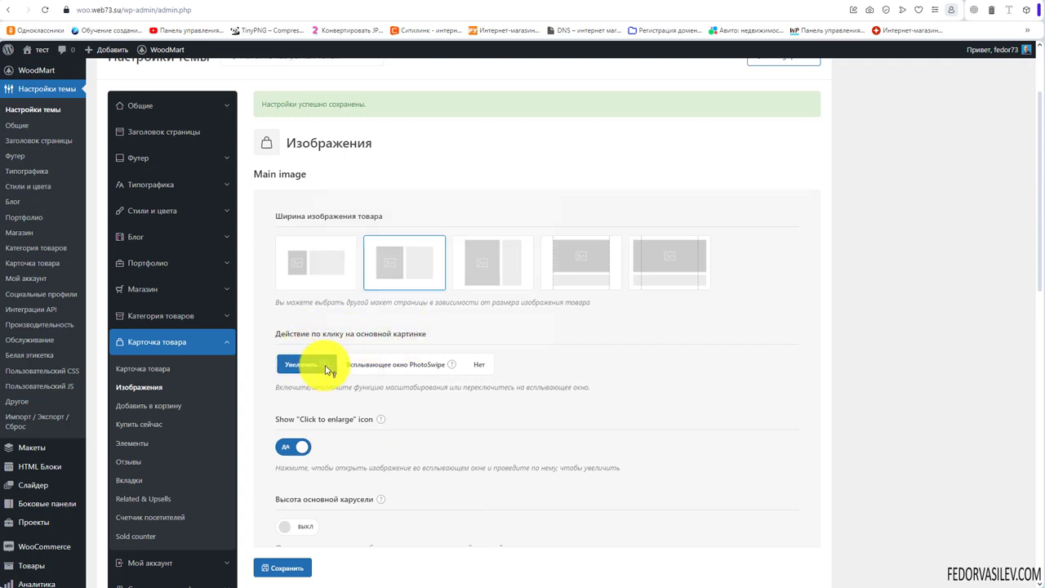
mouse_move(324, 364)
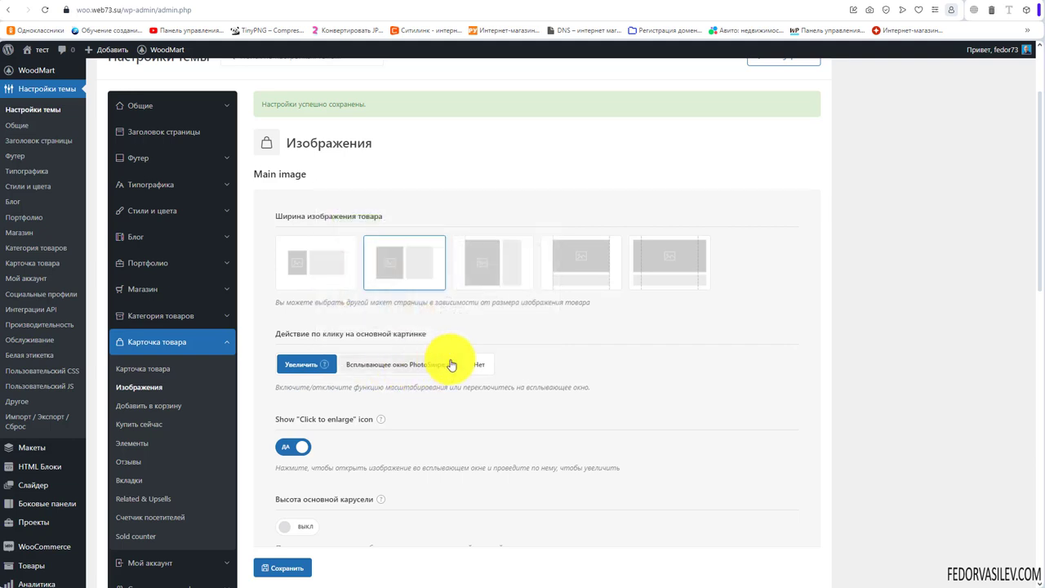
mouse_move(453, 368)
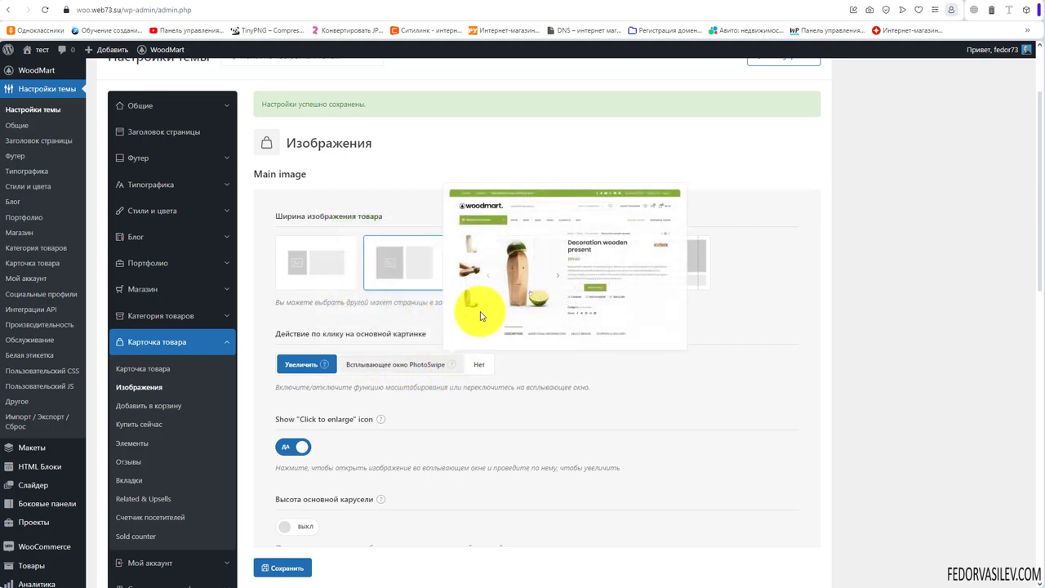
left_click(406, 365)
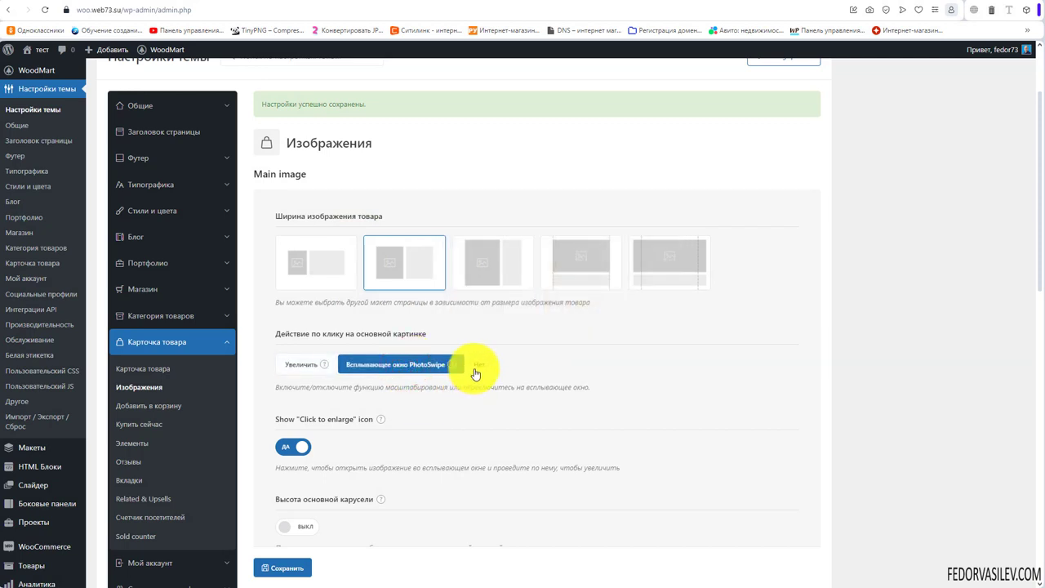
Turn off the 'Show "Click to enlarge" icon' option and review the example previews of the main carousel and PhotoSwipe caption options.
scroll(423, 325, "down", 3)
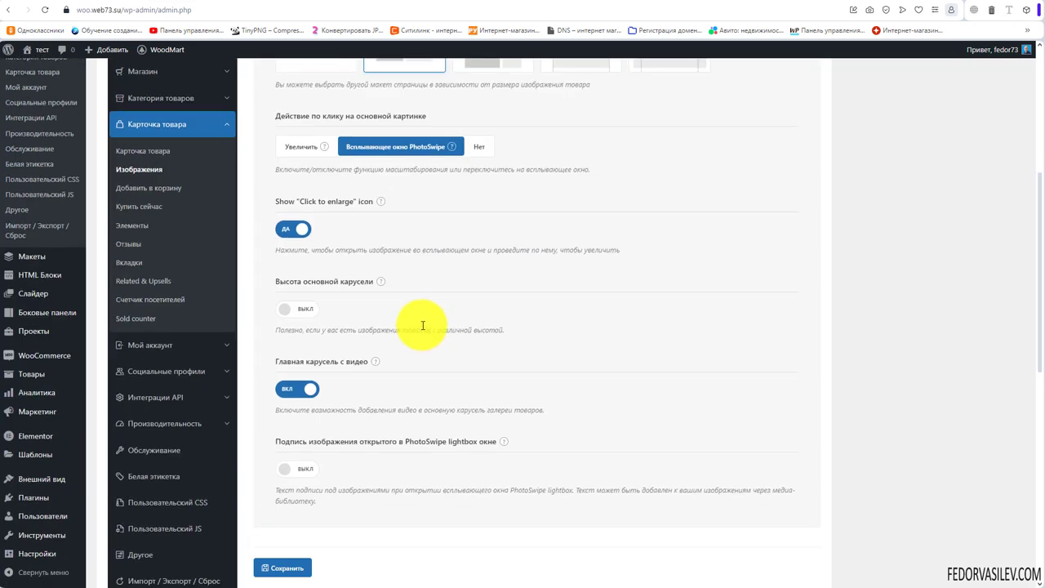
mouse_move(384, 205)
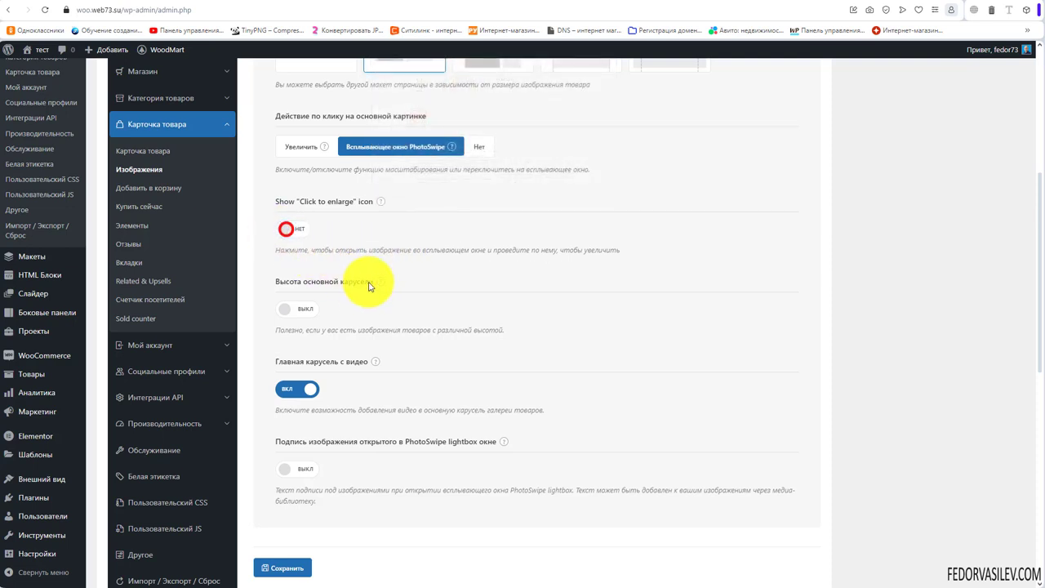
mouse_move(387, 287)
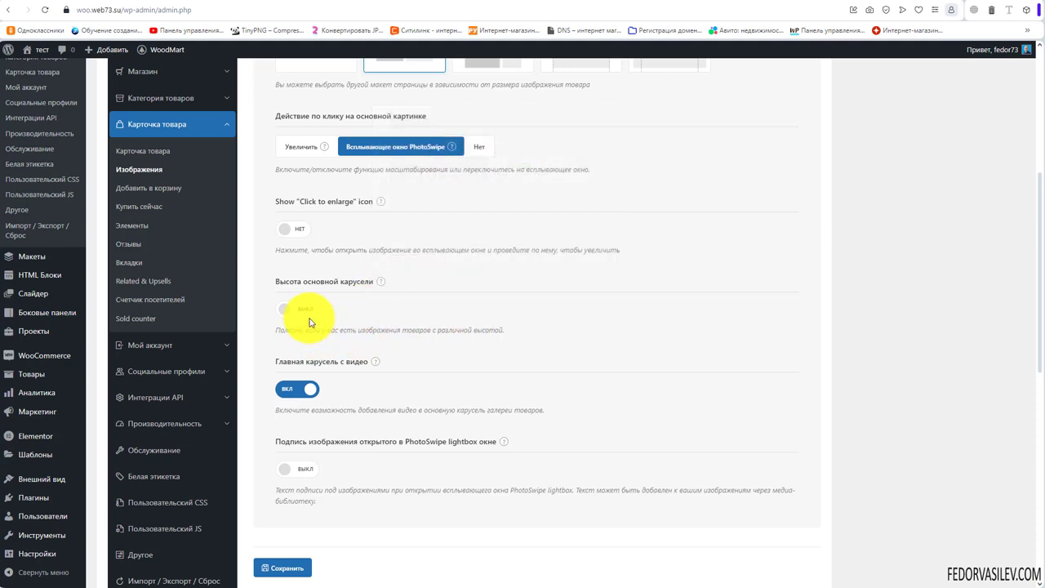
scroll(416, 318, "down", 1)
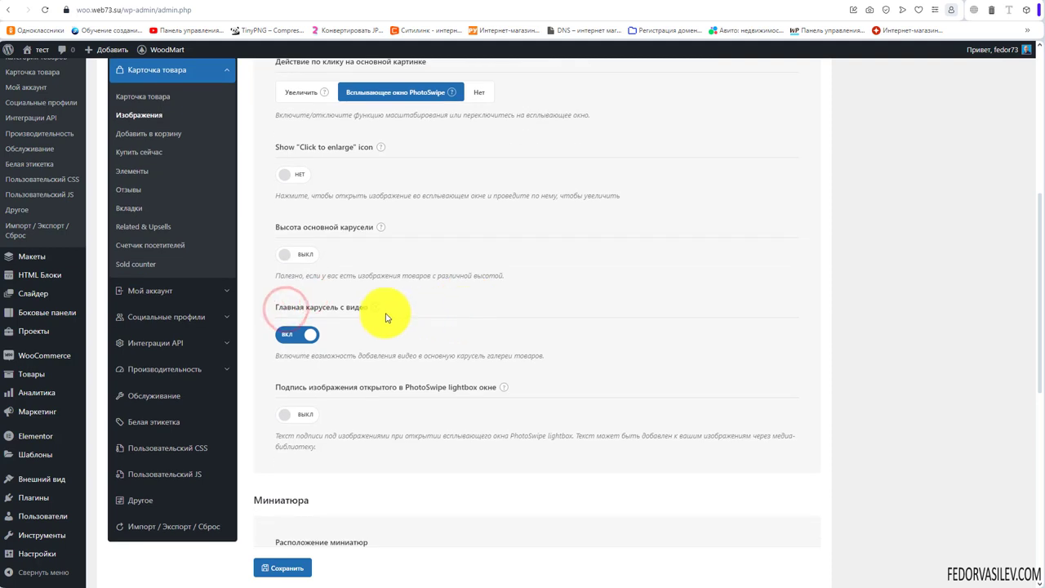
mouse_move(379, 314)
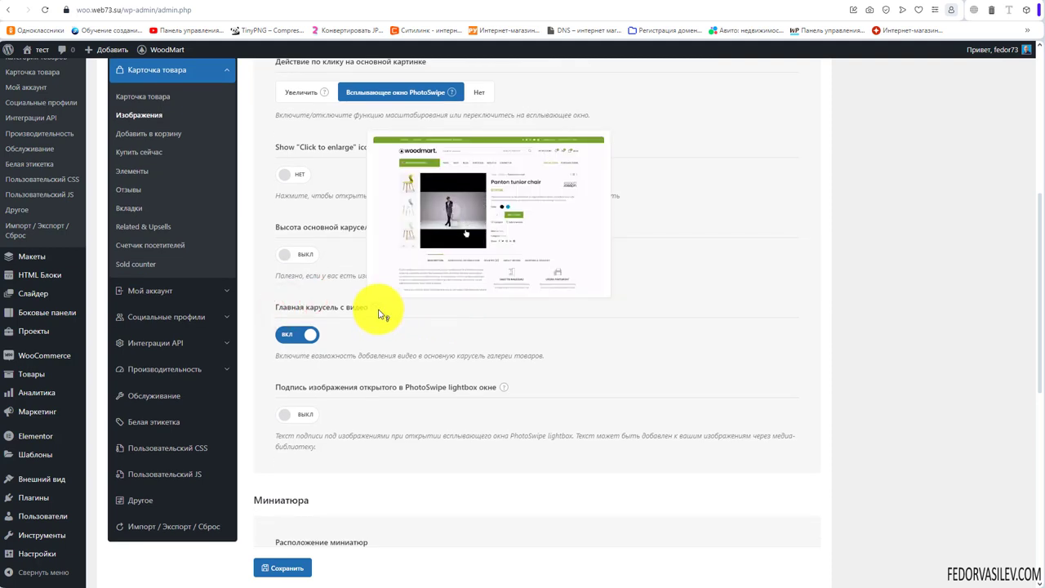
left_click(311, 341)
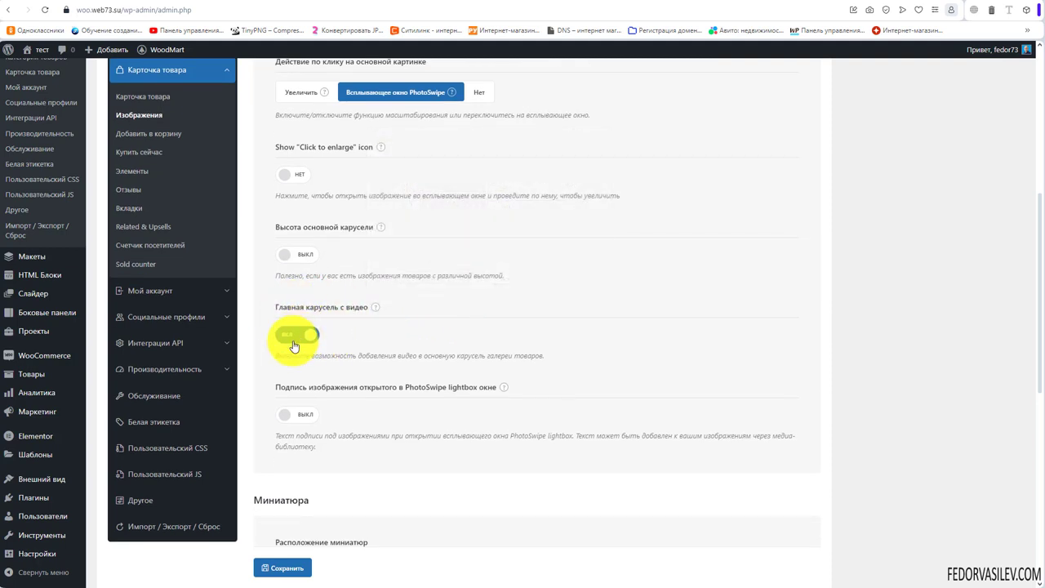
mouse_move(376, 309)
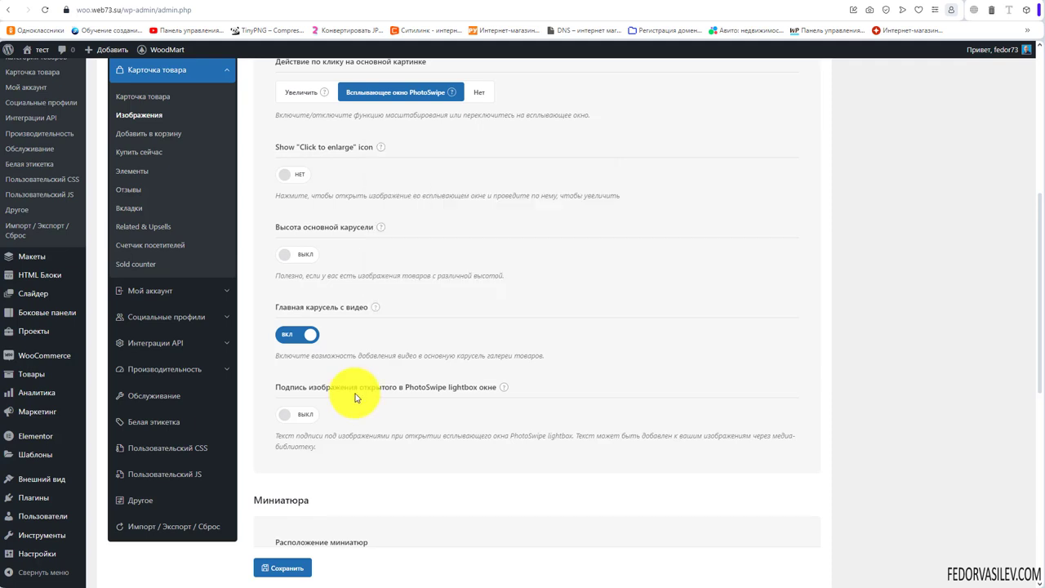
mouse_move(501, 389)
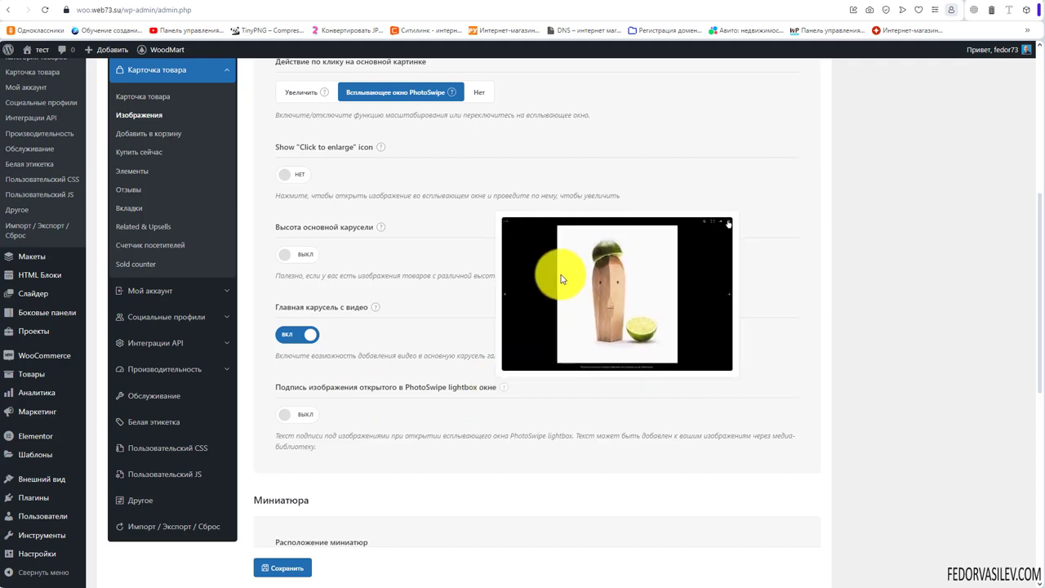
Save the image settings and test the popup view of the main image on the reloaded лампа классик product page.
mouse_move(447, 387)
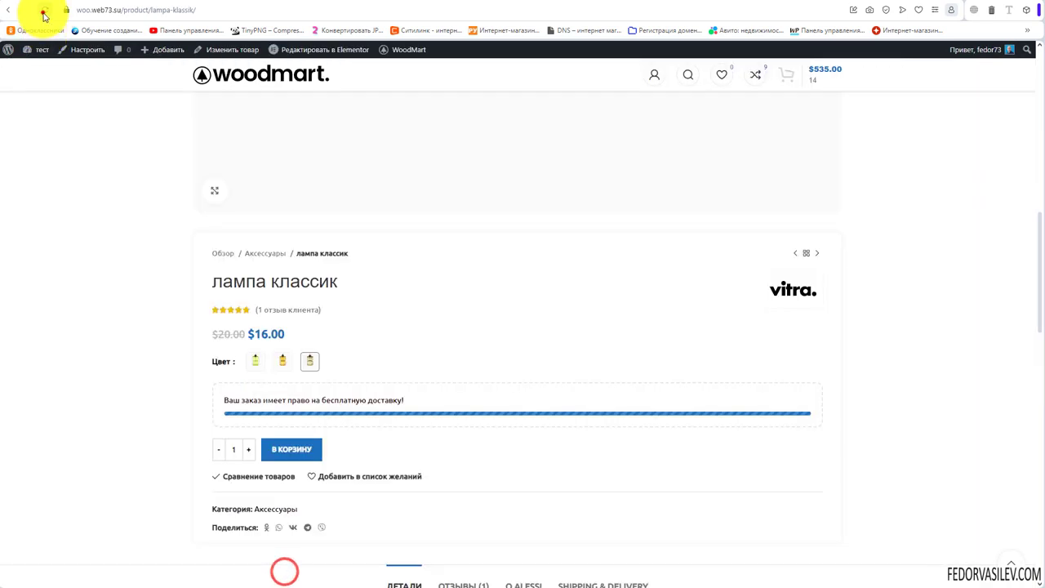
left_click(40, 14)
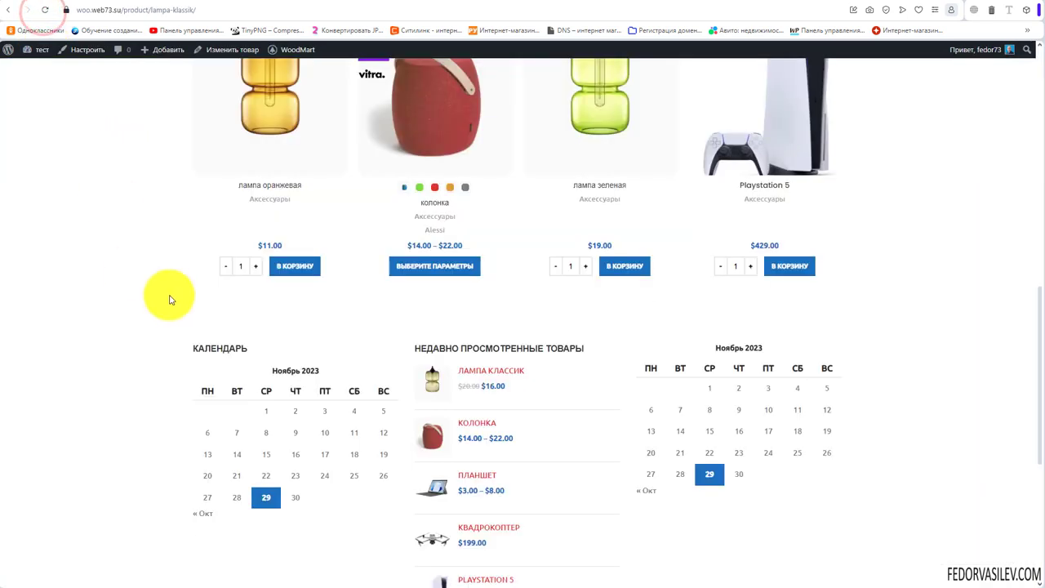
scroll(161, 375, "up", 4)
scroll(161, 384, "up", 5)
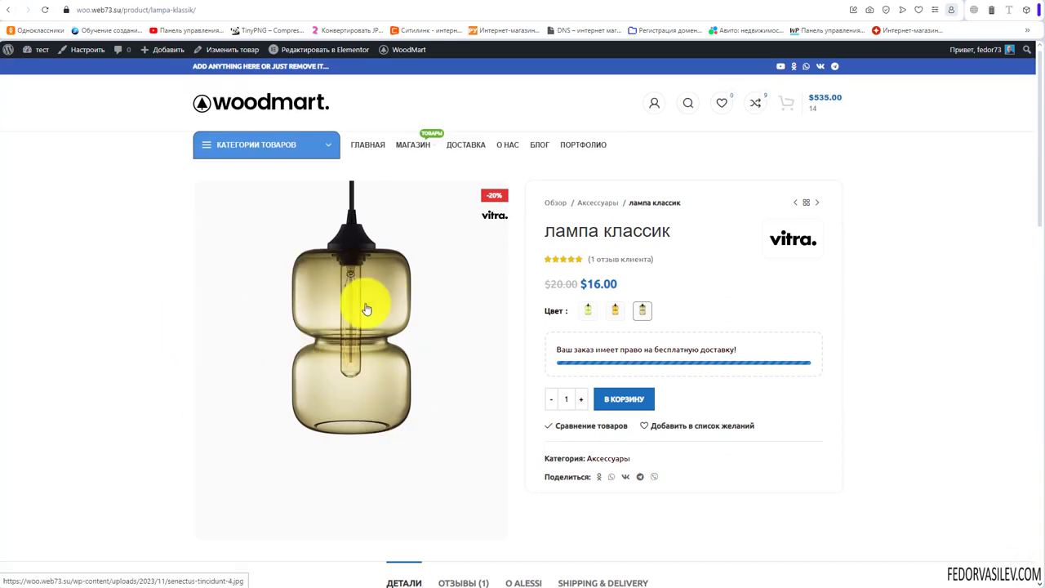
scroll(245, 294, "down", 3)
scroll(286, 327, "up", 3)
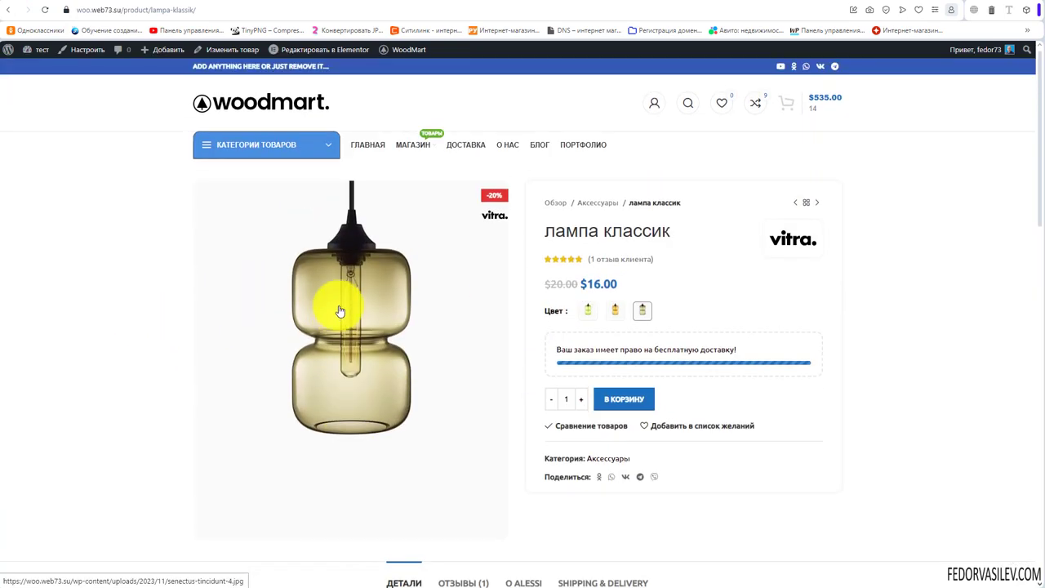
left_click(338, 305)
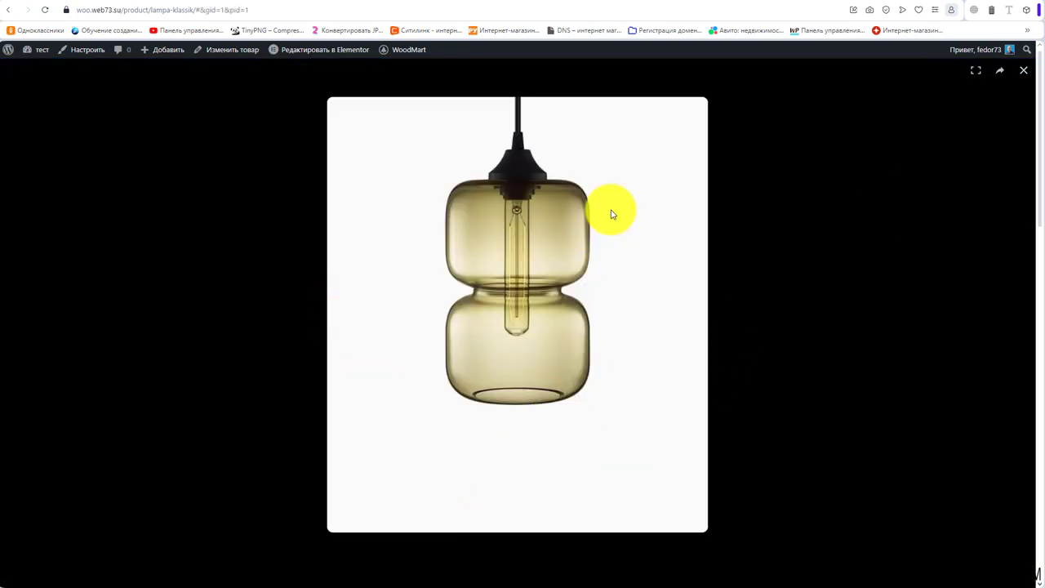
left_click(1026, 72)
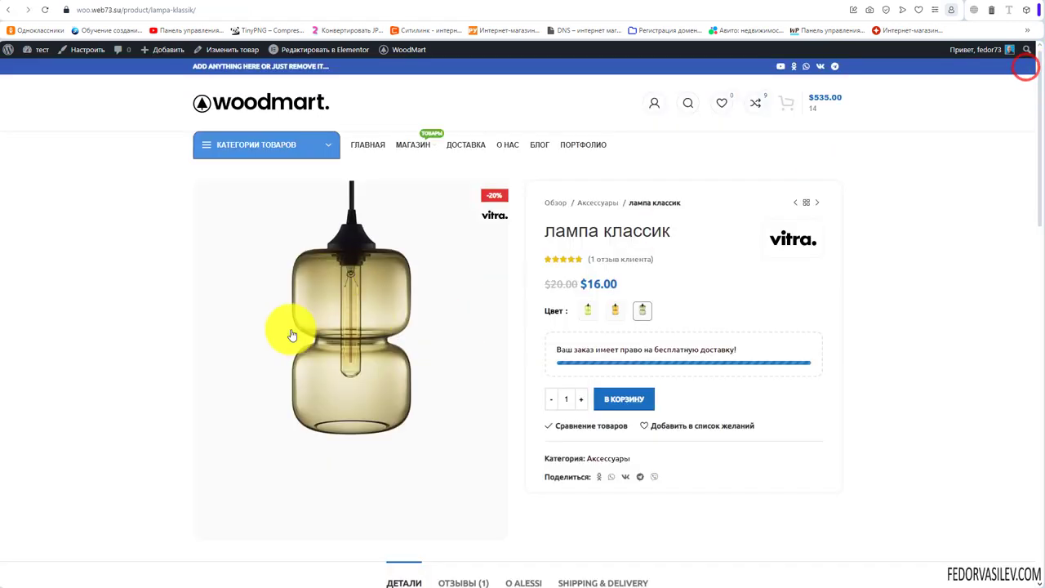
Open the колонка product from the shop, browse its gallery thumbnails and display the green variant's image.
scroll(292, 334, "down", 1)
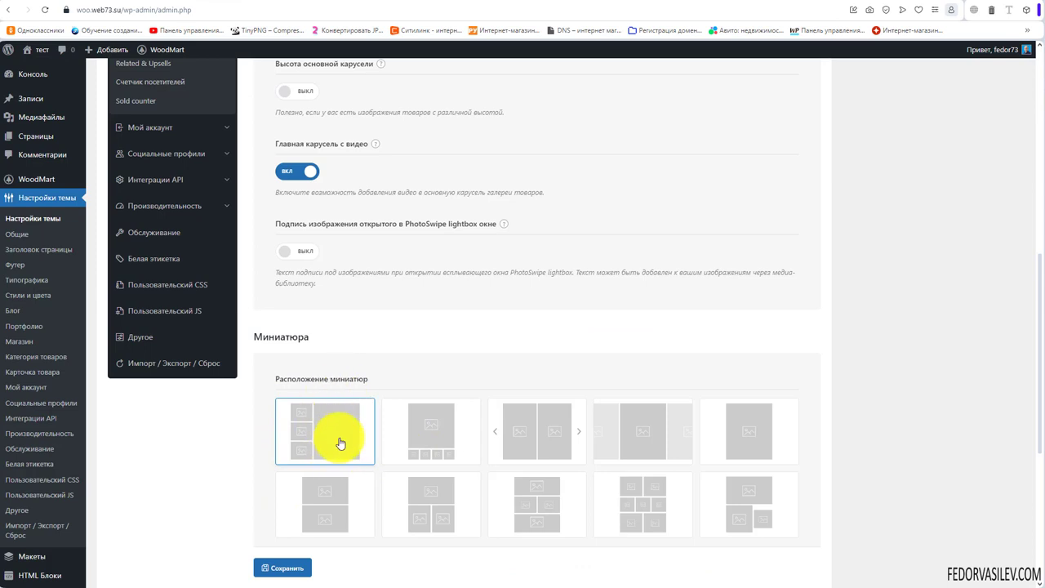
left_click(208, 2)
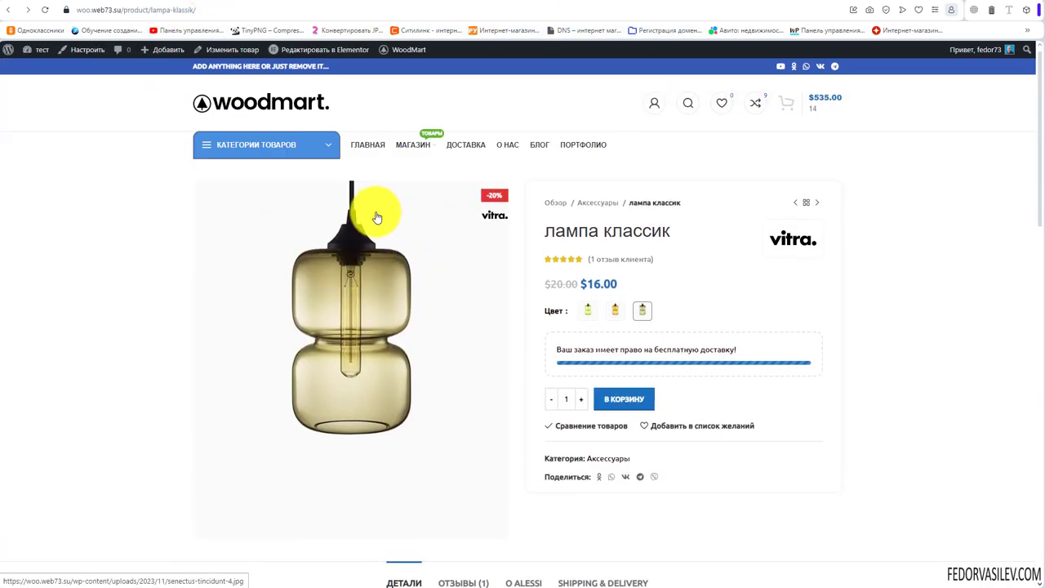
mouse_move(400, 153)
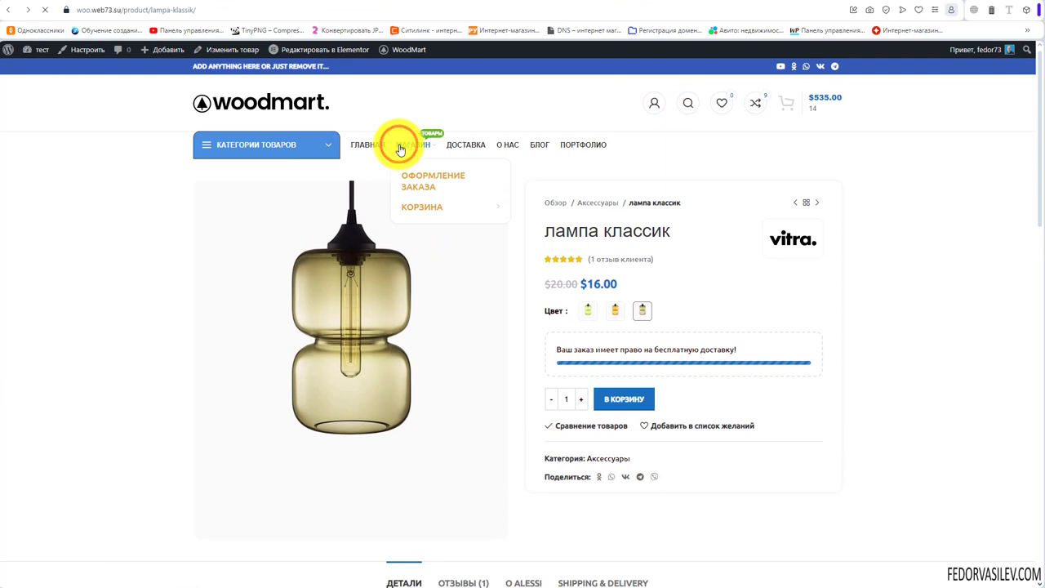
left_click(400, 150)
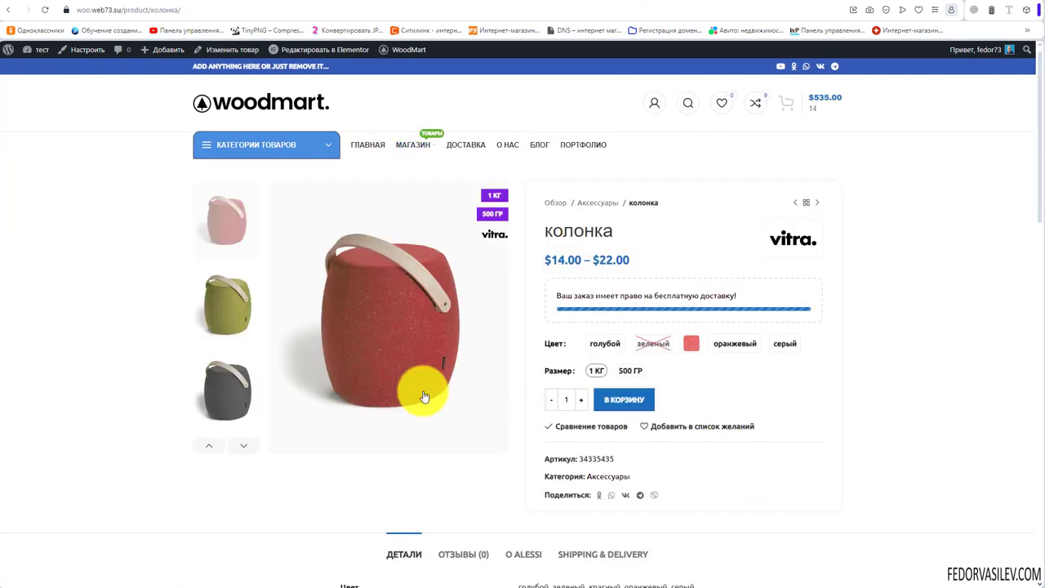
left_click(242, 444)
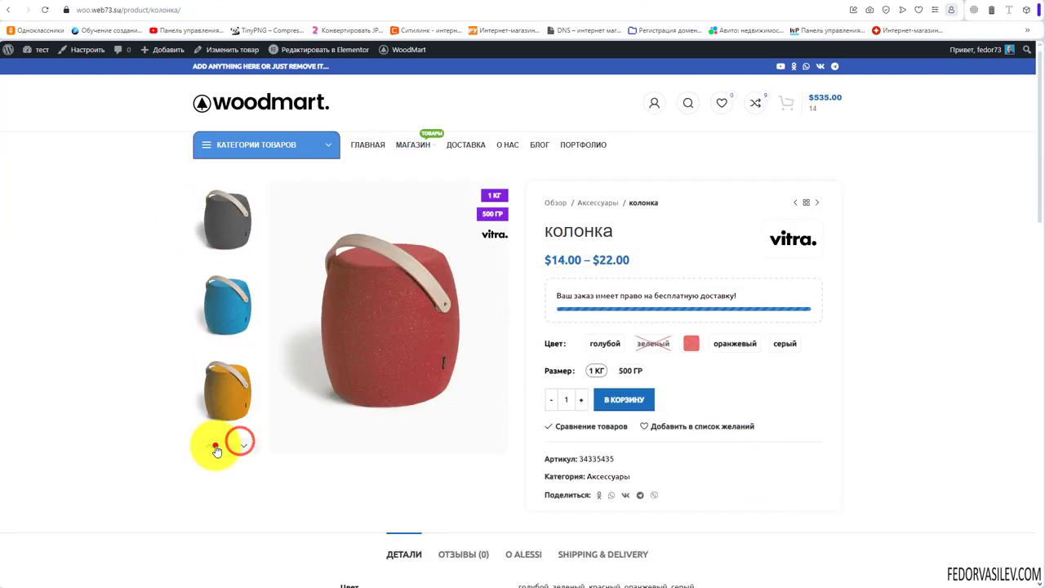
left_click(212, 446)
left_click(227, 306)
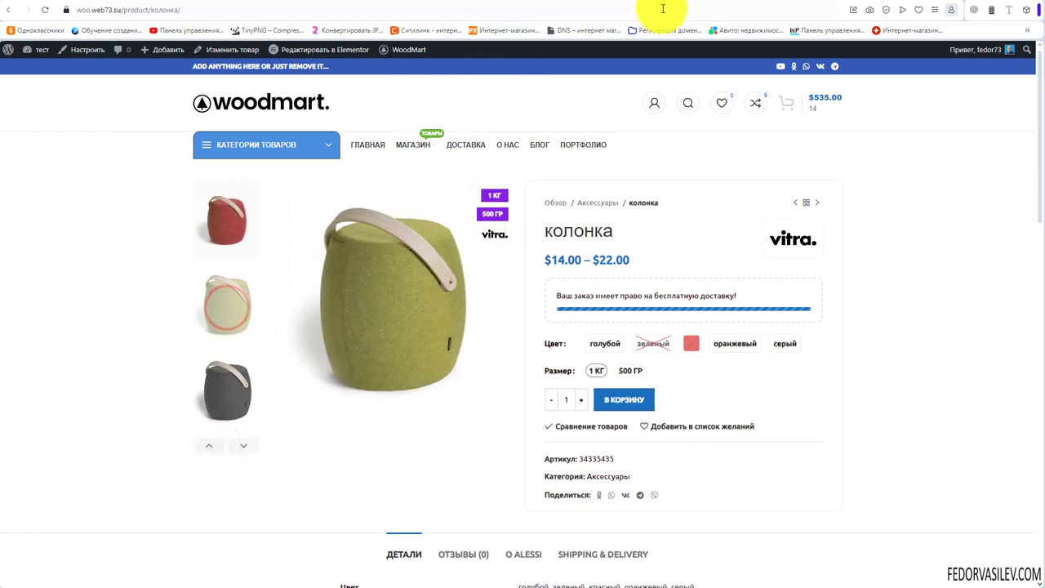
Set the thumbnail position (Расположение миниатюр) to the layout with a row below the main image and save the settings.
left_click(174, 4)
scroll(221, 152, "down", 2)
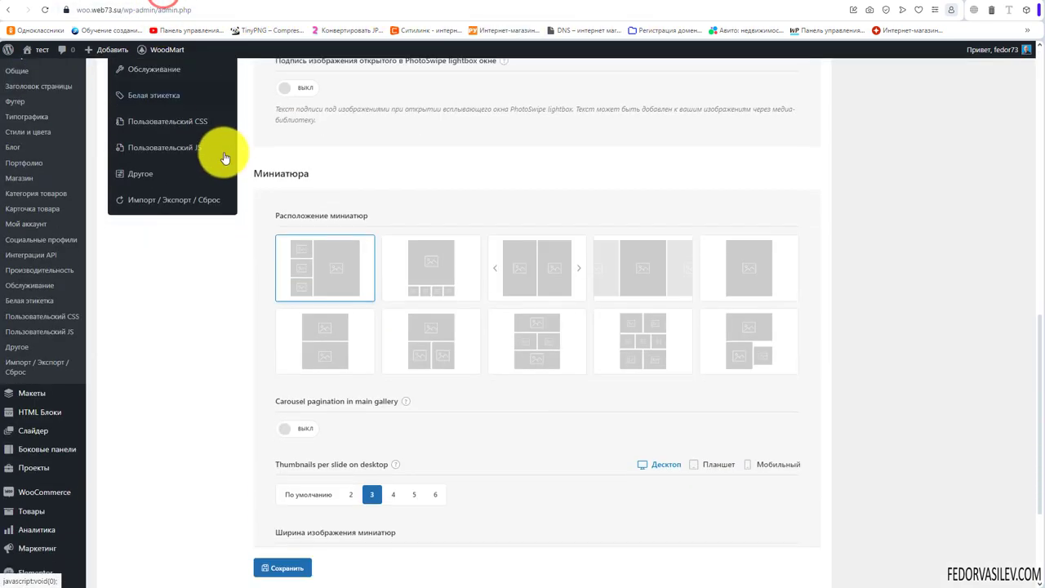
left_click(461, 250)
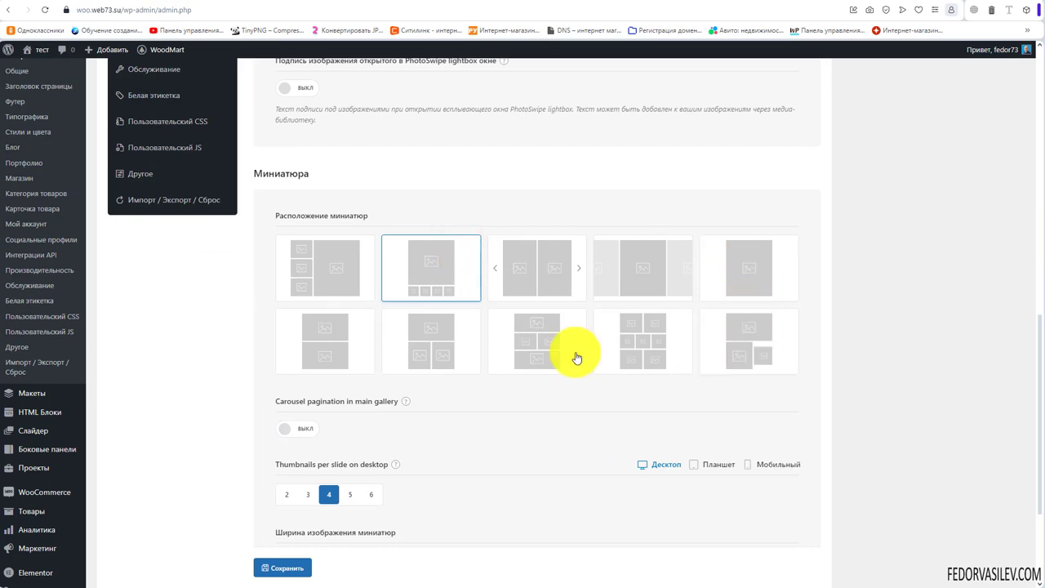
left_click(295, 570)
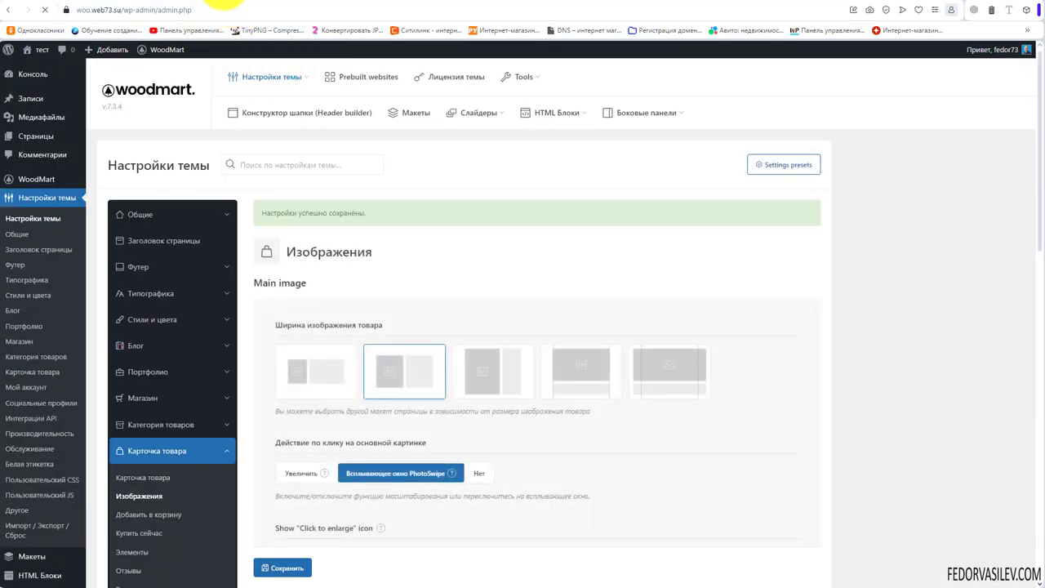
Reload the колонка product page and inspect the placement of its gallery thumbnails.
left_click(225, 2)
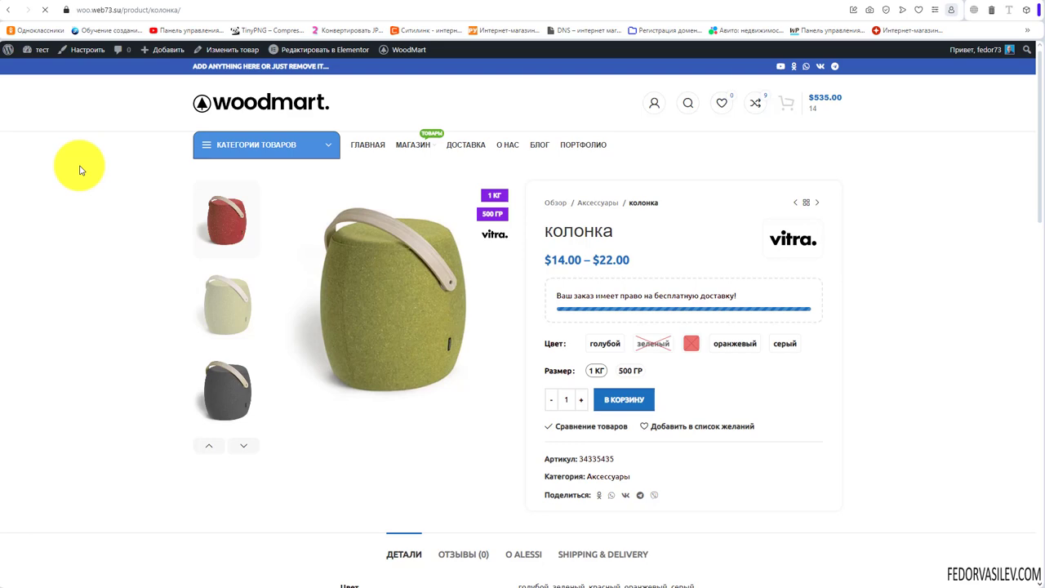
scroll(92, 169, "down", 1)
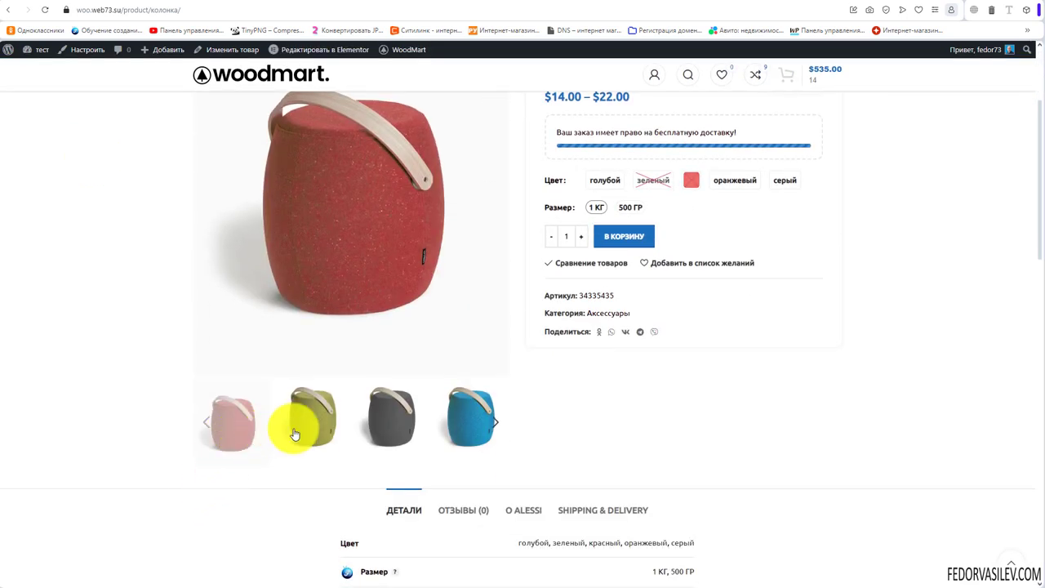
scroll(269, 408, "up", 1)
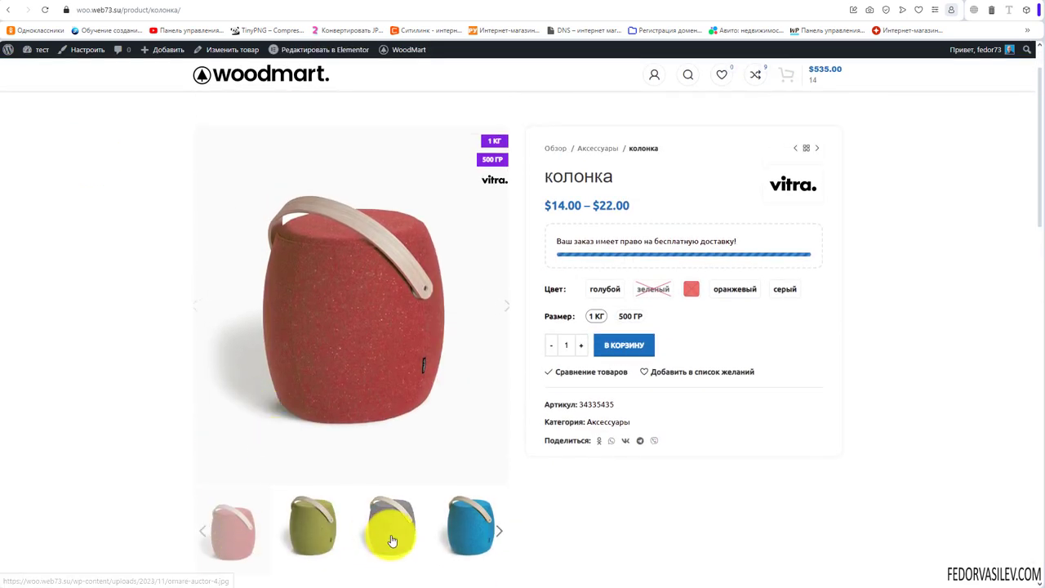
Advance the gallery thumbnails on the колонка product page and return to the theme's image settings.
left_click(495, 530)
scroll(411, 491, "up", 1)
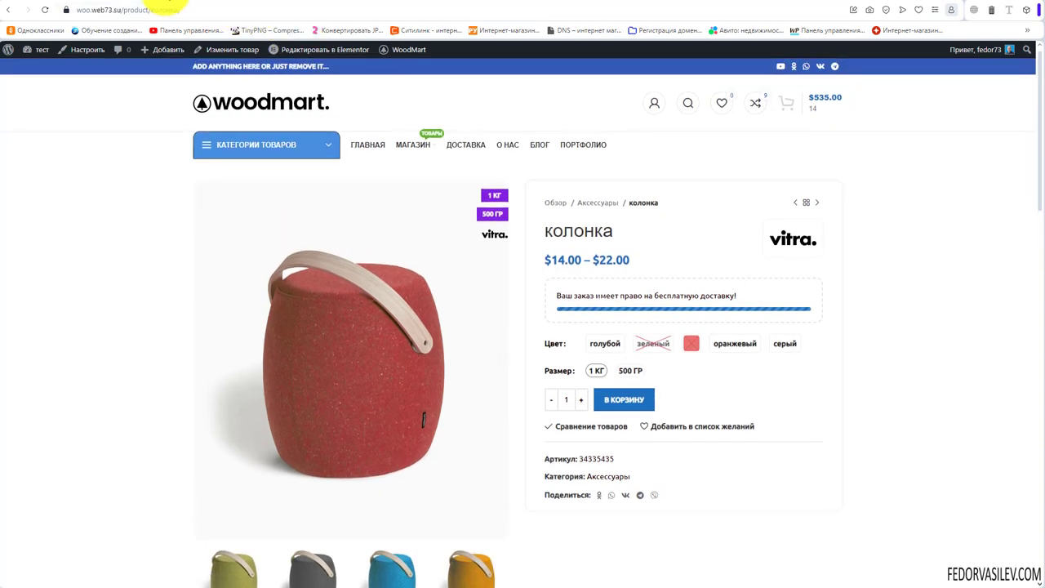
left_click(173, 3)
Set Расположение миниатюр to the layout with a thumbnail column beside the main image and enable Carousel pagination in main gallery.
scroll(298, 408, "down", 12)
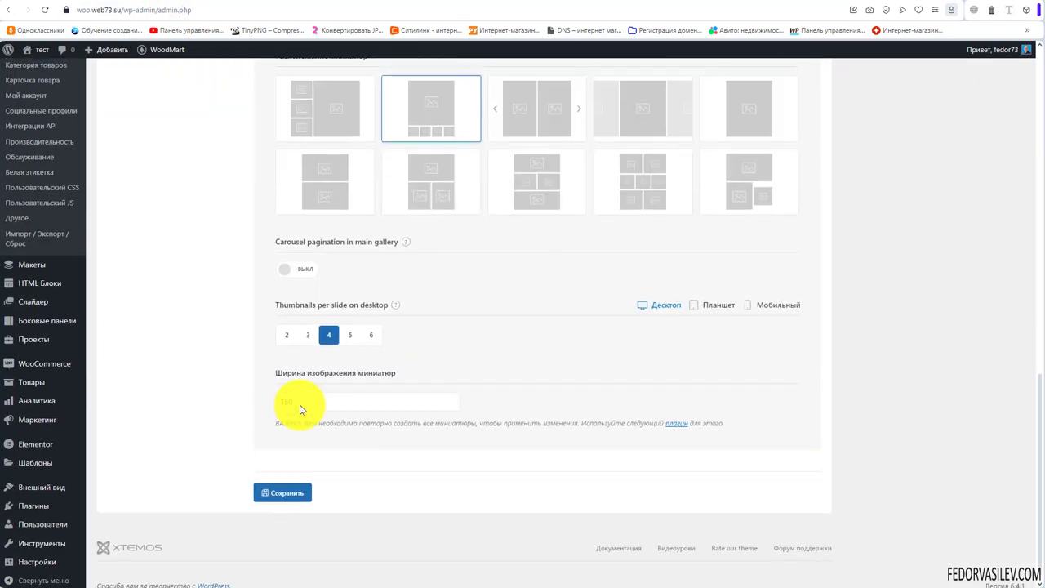
scroll(302, 400, "up", 2)
left_click(309, 227)
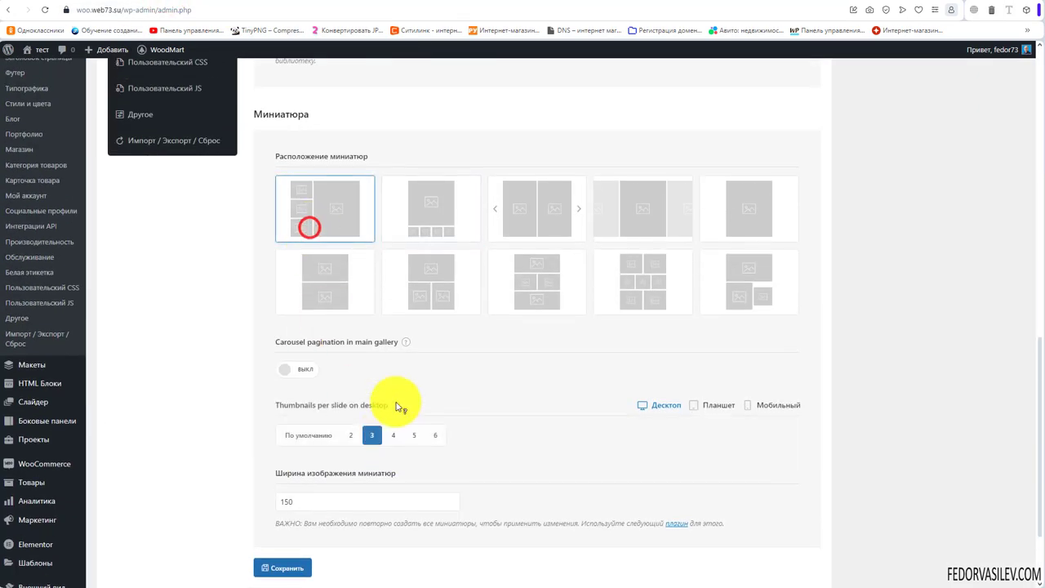
left_click(436, 211)
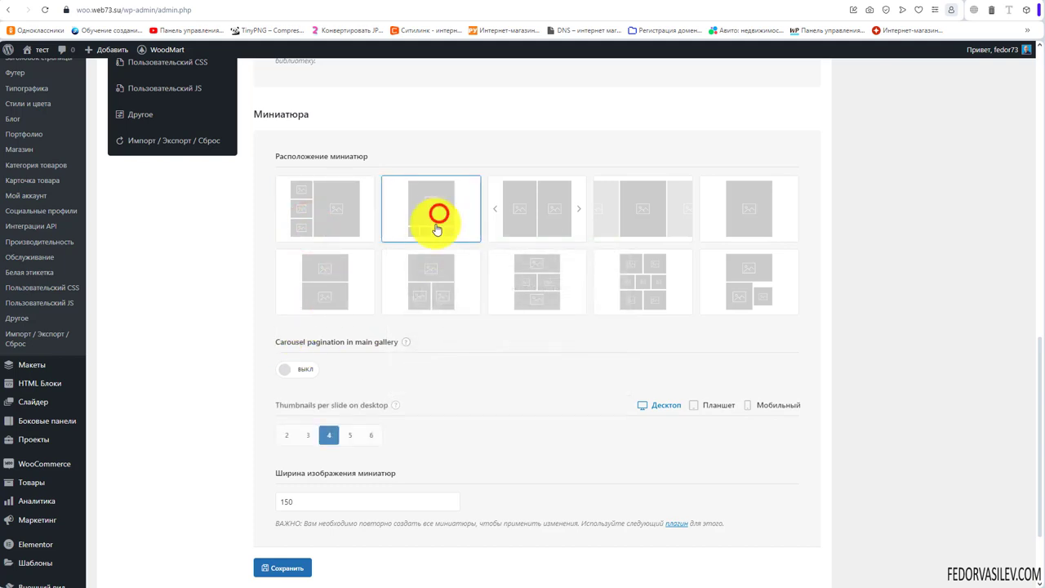
left_click(332, 215)
mouse_move(406, 343)
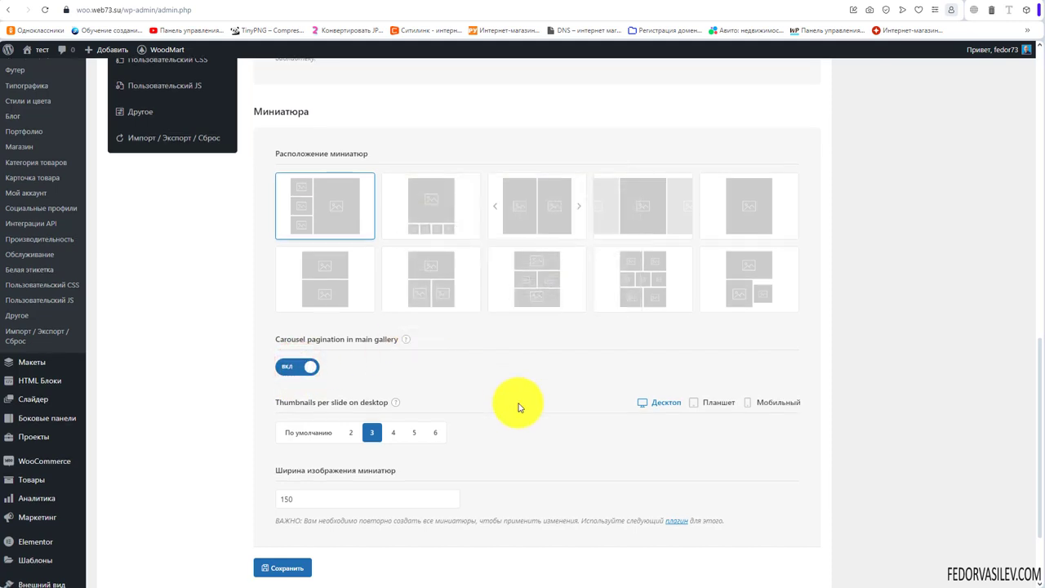
Check the thumbnails-per-slide options for desktop, tablet (Планшет) and mobile (Мобильный), finishing on the desktop options.
scroll(523, 406, "down", 2)
mouse_move(400, 304)
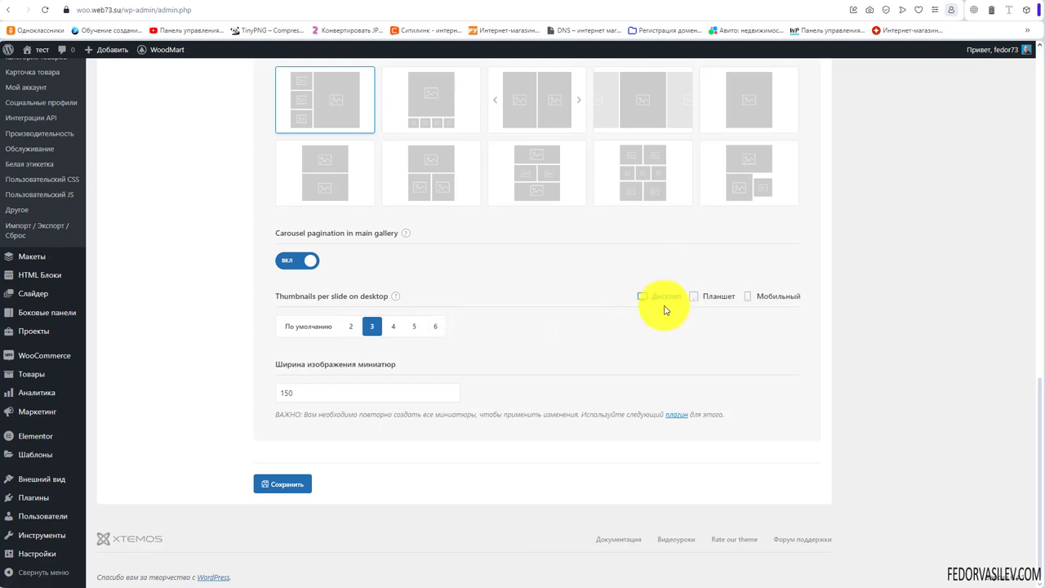
left_click(698, 297)
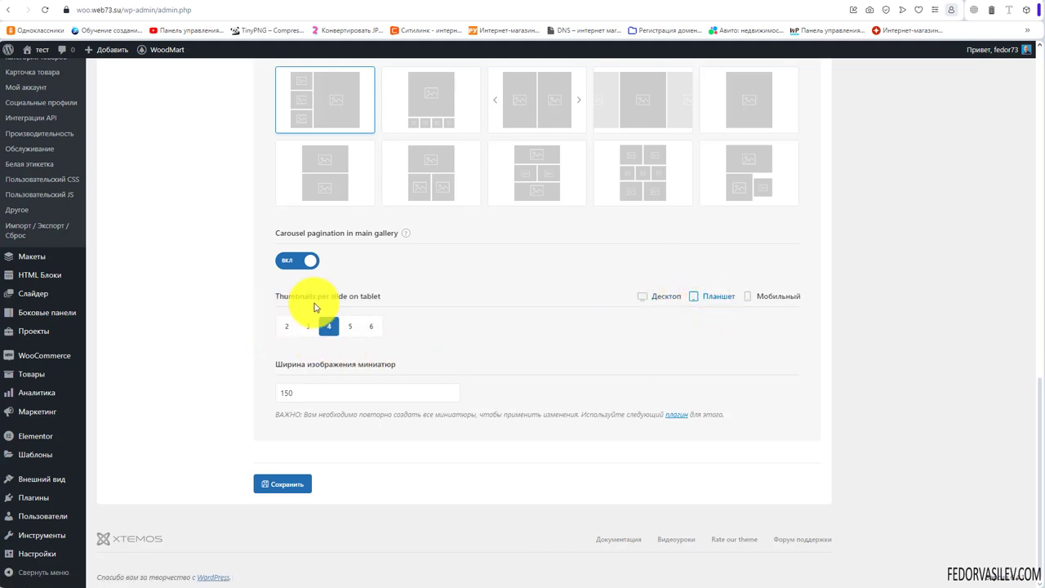
left_click(752, 295)
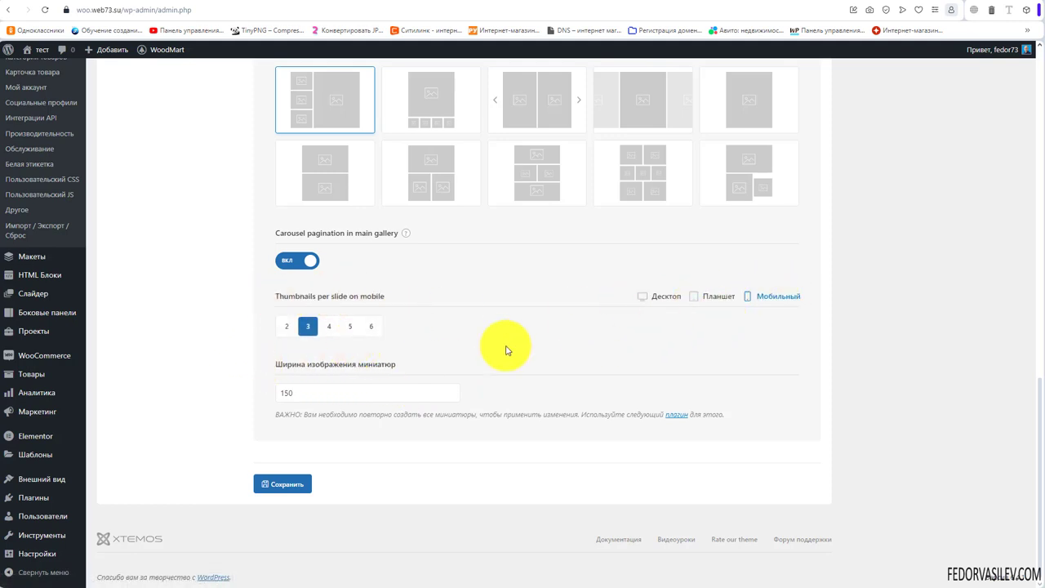
left_click(646, 296)
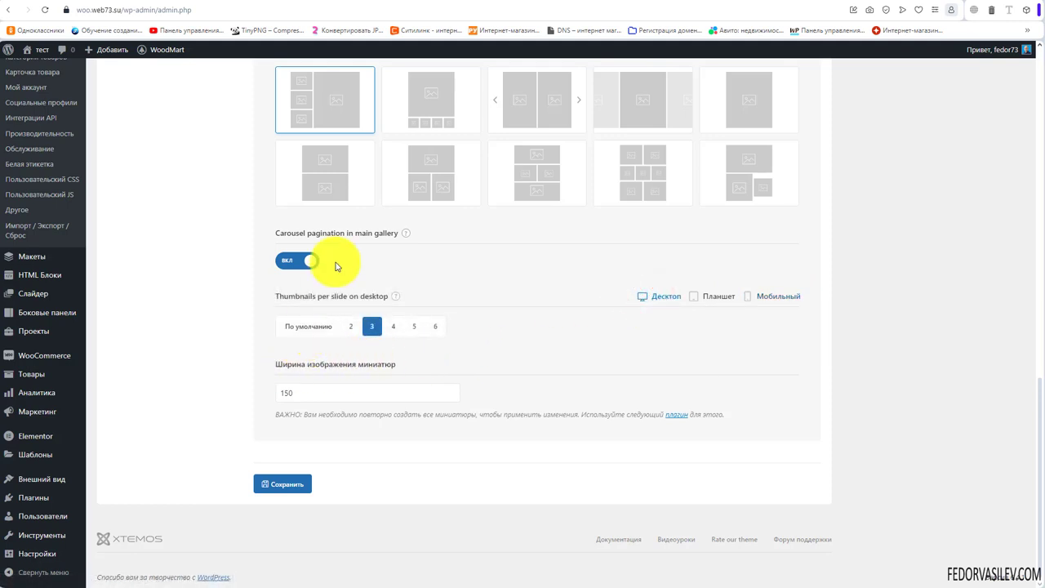
Inspect the row of gallery thumbnails on the колонка product page, and come back to the theme settings.
left_click(218, 4)
scroll(233, 338, "down", 3)
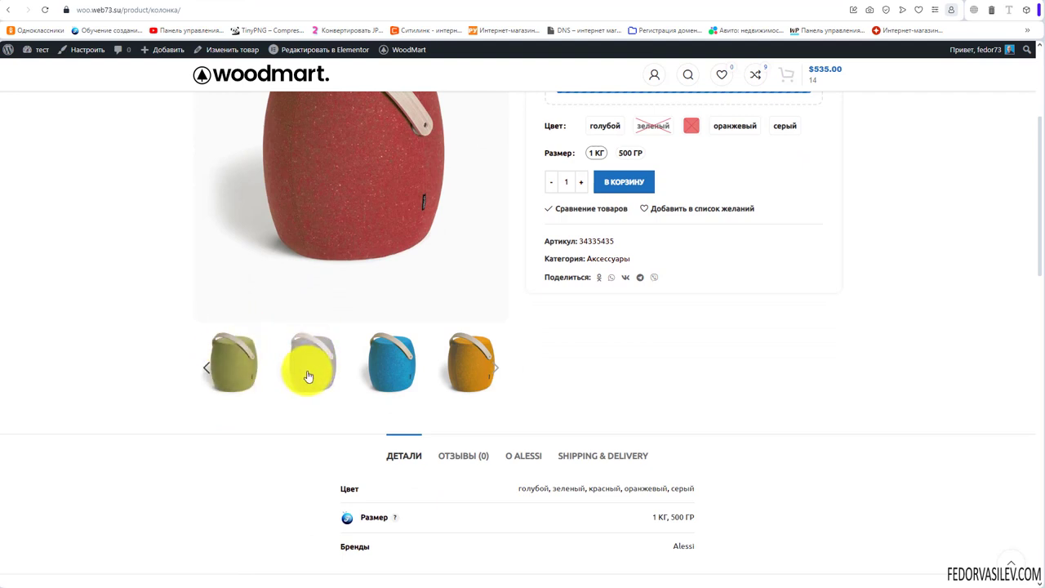
left_click(167, 3)
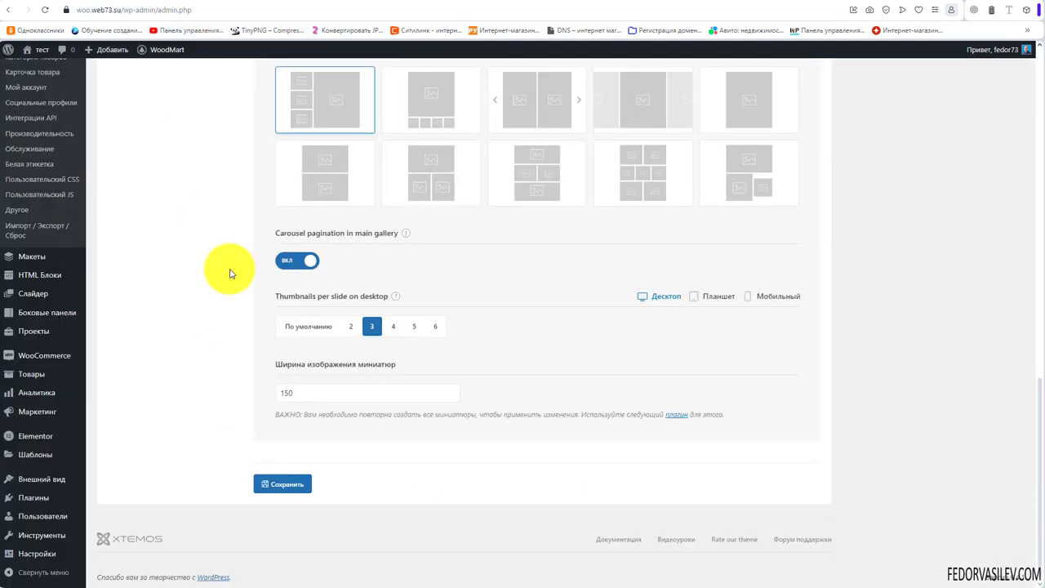
Examine the thumbnail image width setting (Ширина изображения миниатюр) and the note beneath it.
double_click(294, 393)
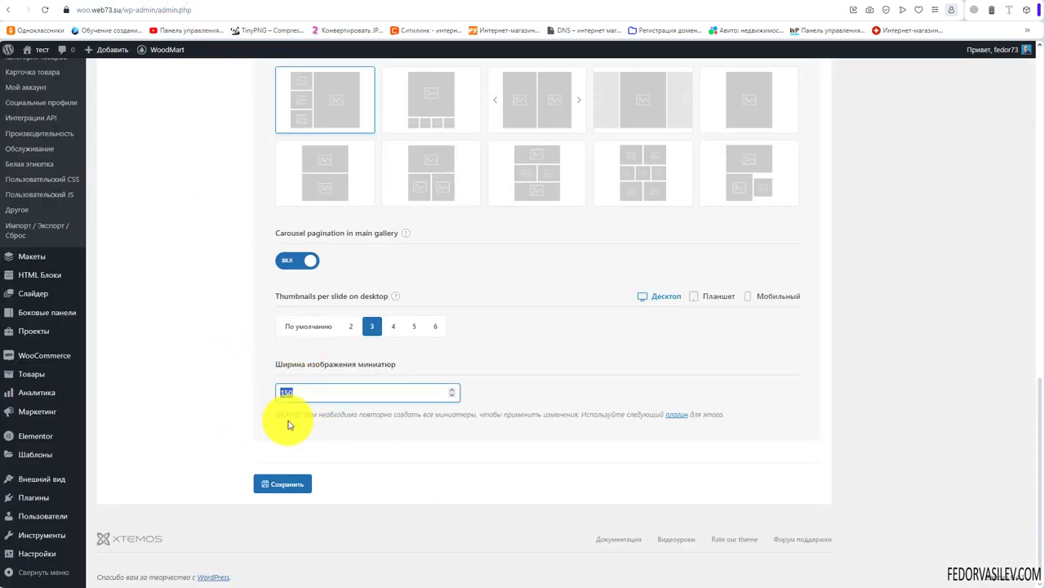
left_click_drag(286, 416, 466, 412)
left_click(320, 435)
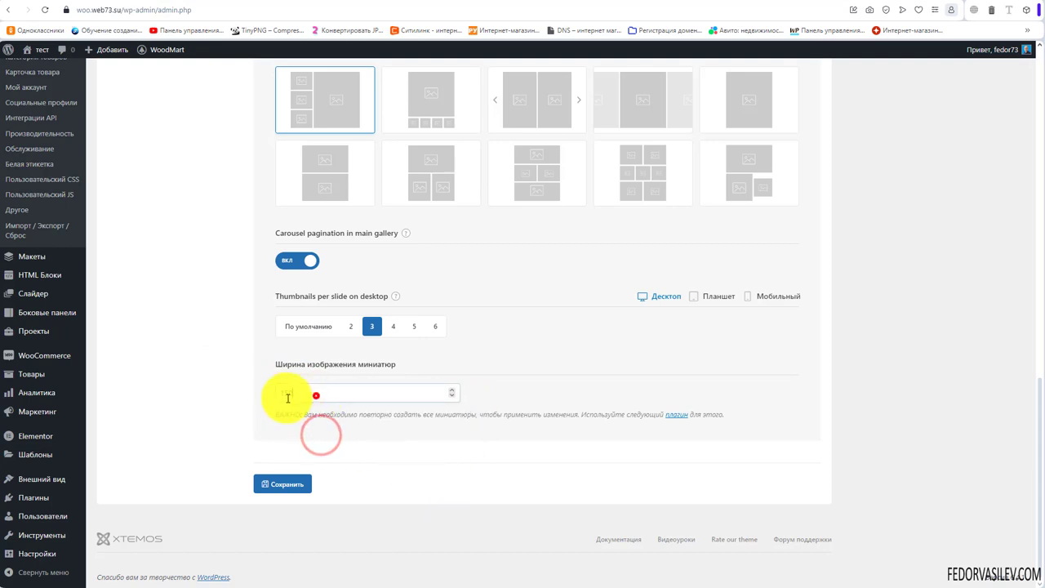
double_click(316, 396)
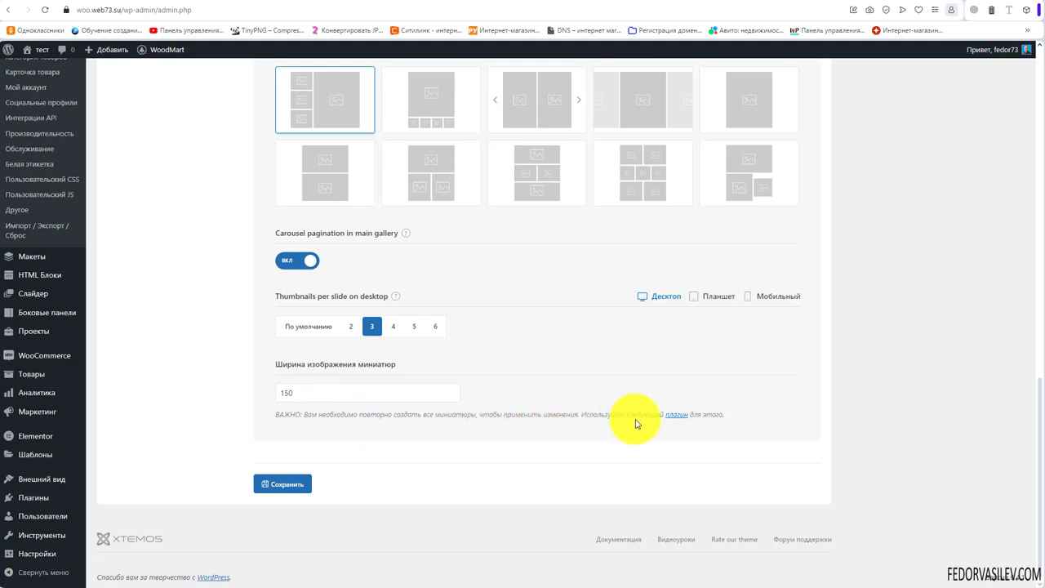
Open the plugin link from the note about recreating thumbnails in a new tab and switch to that page.
left_click_drag(700, 412, 677, 420)
right_click(676, 418)
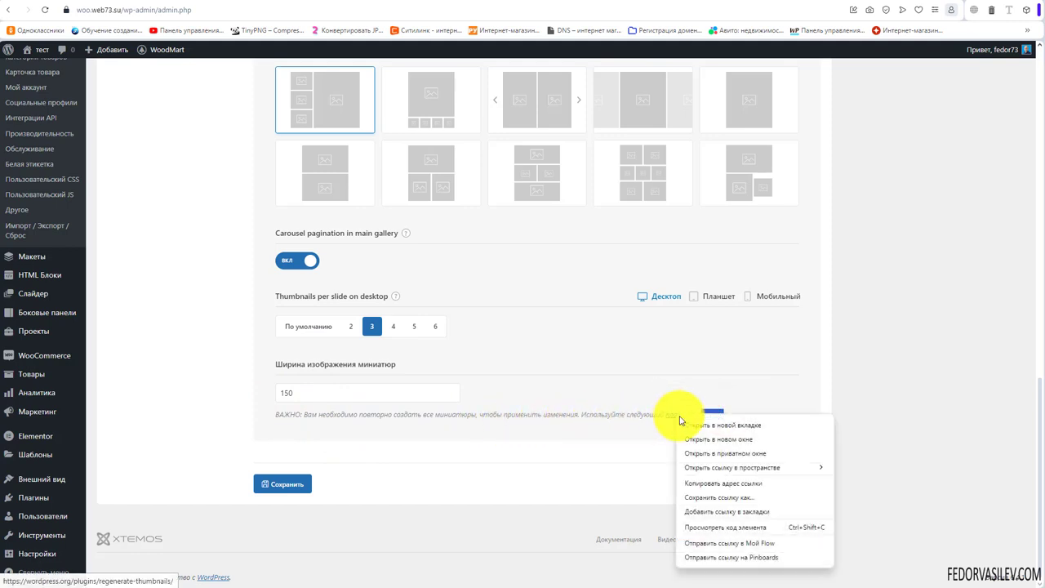
left_click(702, 426)
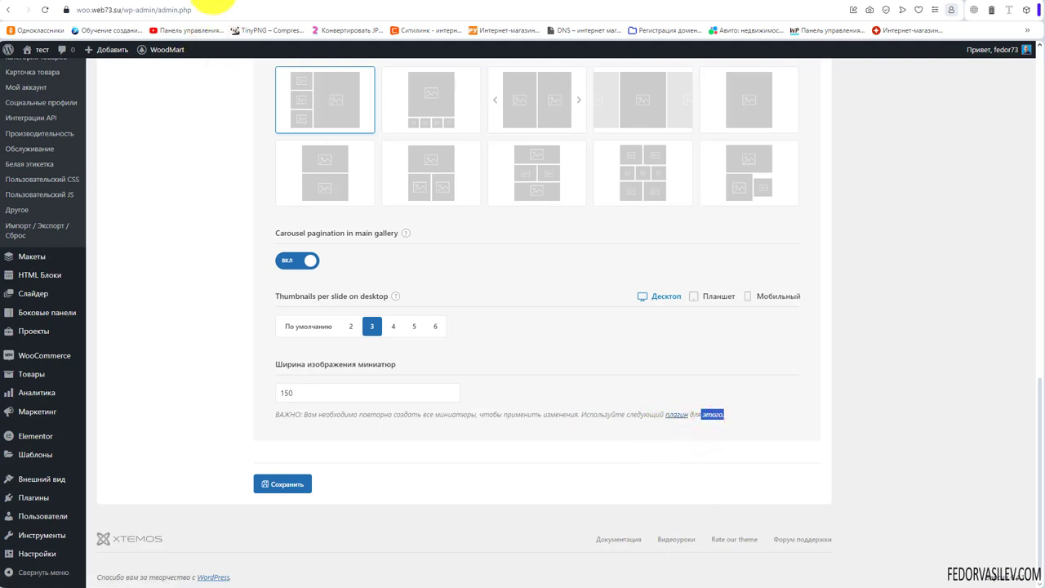
left_click(211, 6)
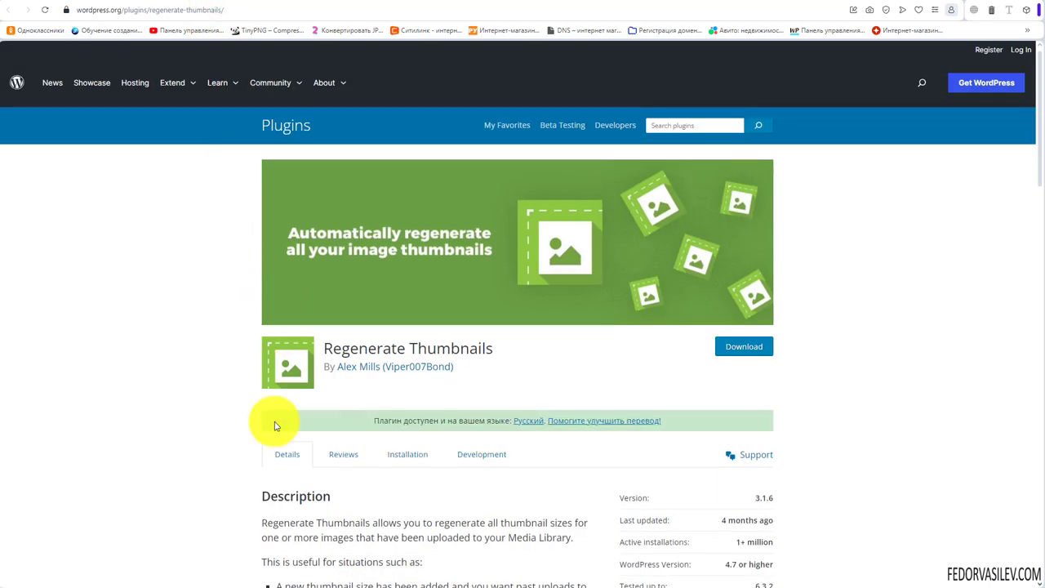
Review the Regenerate Thumbnails plugin's name and description, and return to the theme settings.
left_click_drag(499, 348, 336, 347)
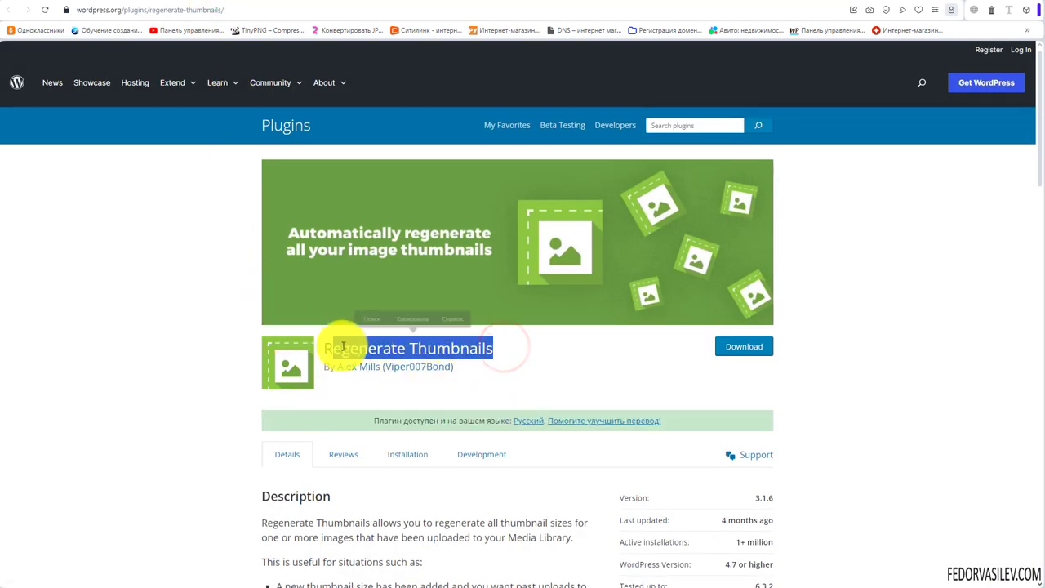
left_click(537, 357)
scroll(531, 355, "down", 3)
scroll(532, 355, "up", 3)
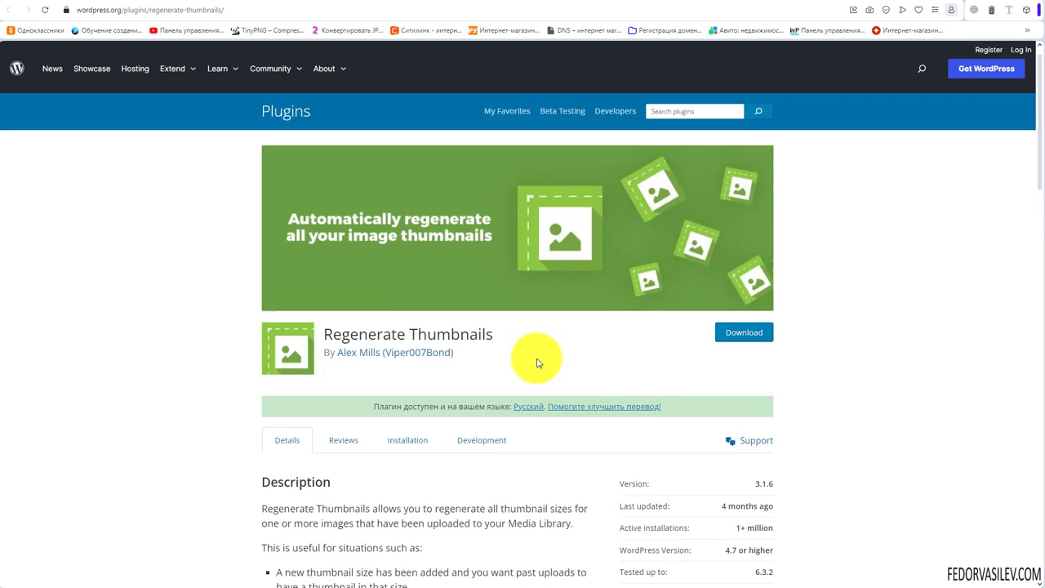
left_click(164, 3)
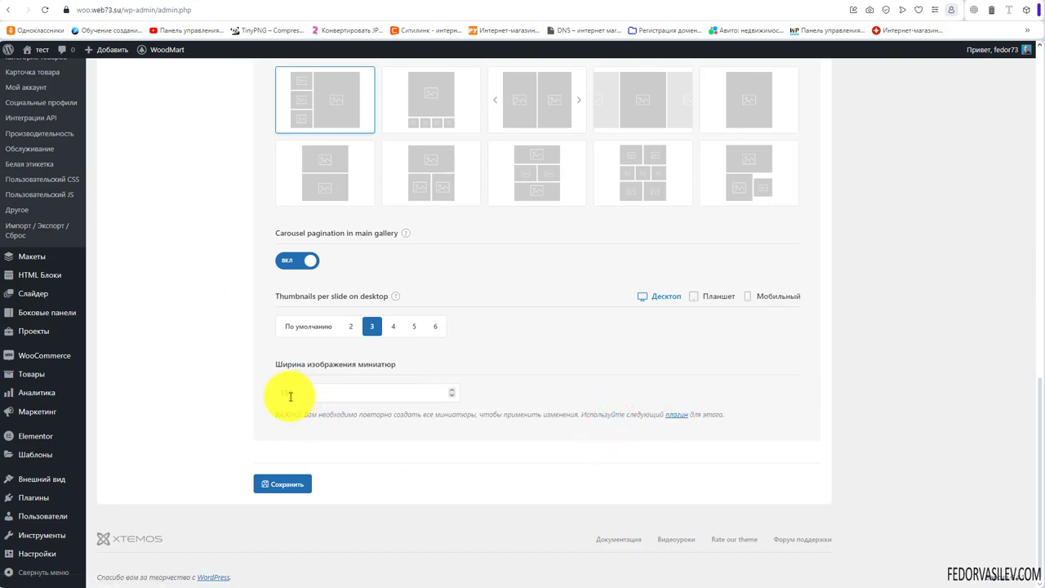
Re-examine the plugin note and the thumbnail width value, looking briefly at the other open pages.
left_click_drag(680, 418, 694, 415)
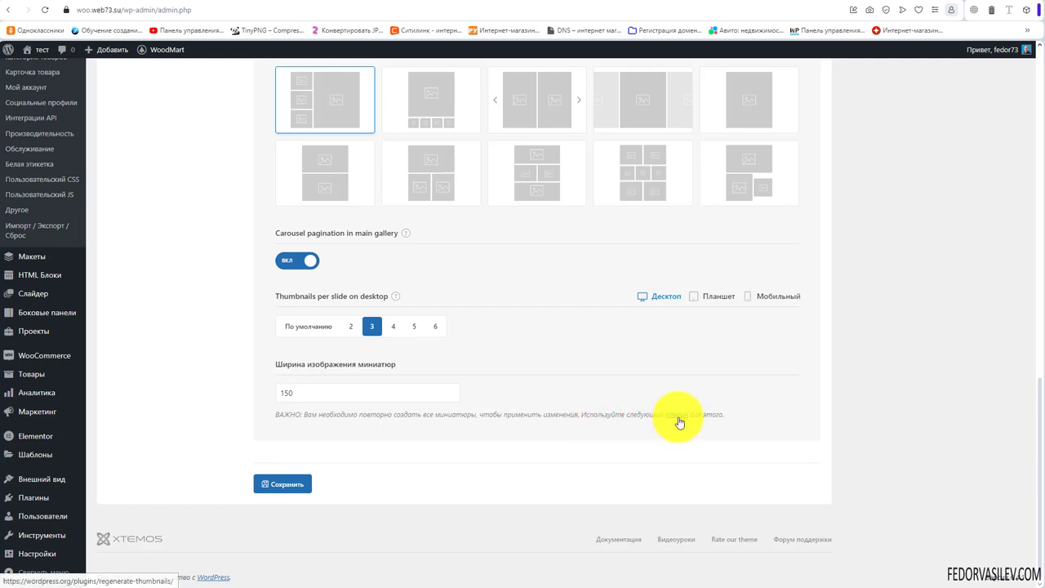
double_click(307, 389)
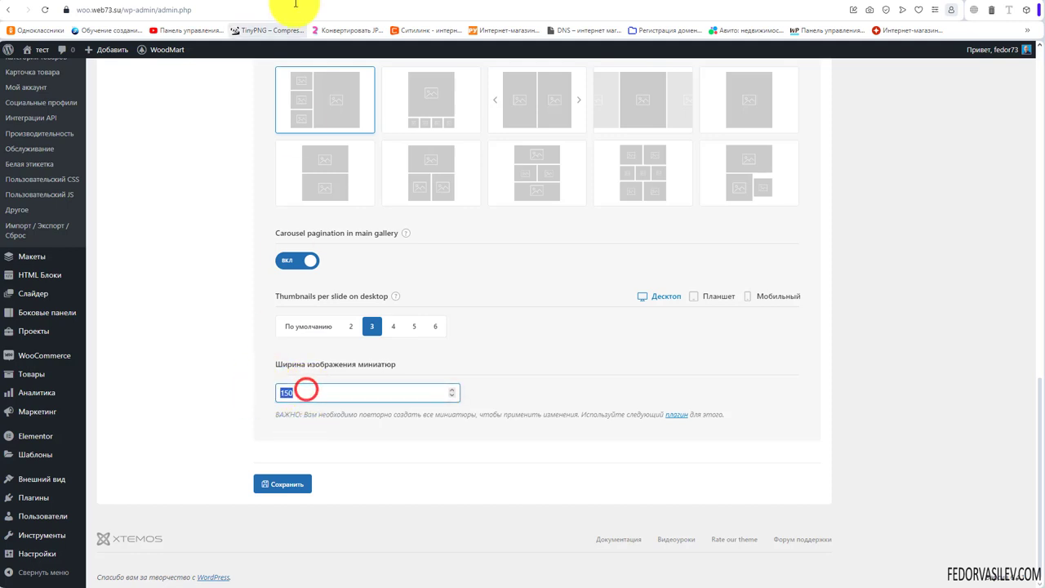
left_click(237, 4)
left_click(234, 5)
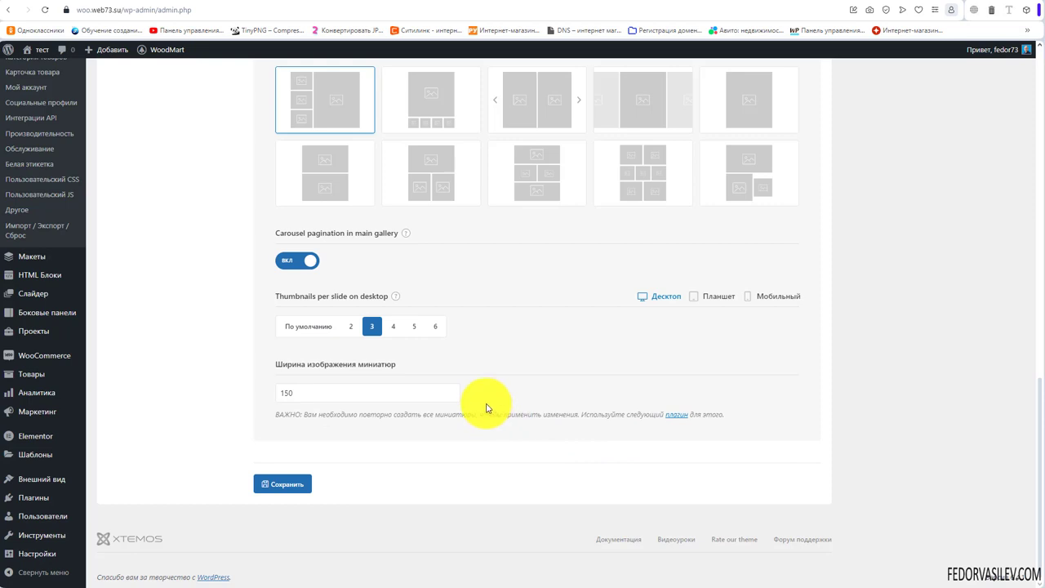
Open the Добавить в корзину section of the product card (Карточка товара) settings.
scroll(486, 406, "up", 10)
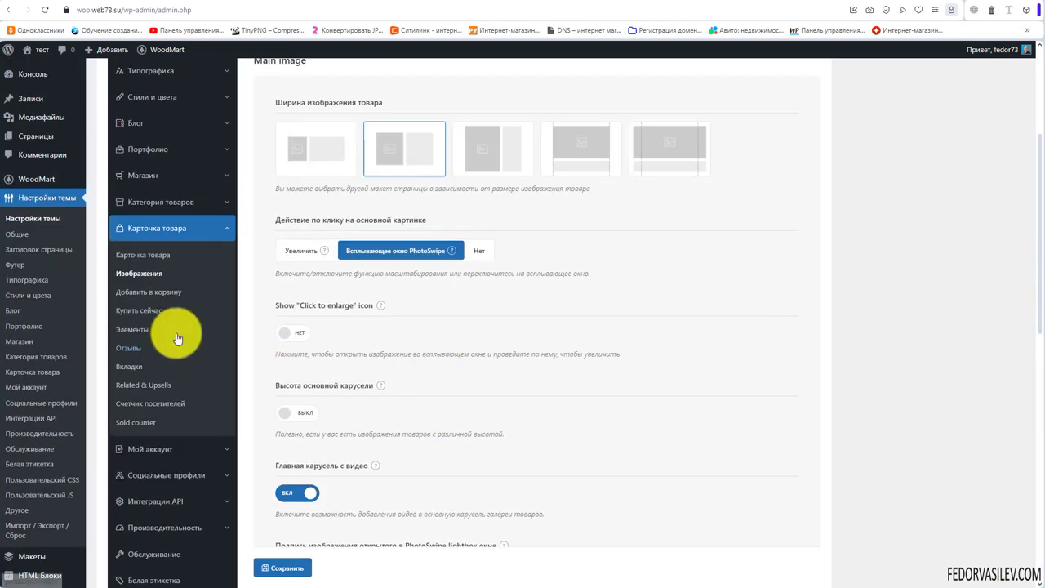
left_click(130, 291)
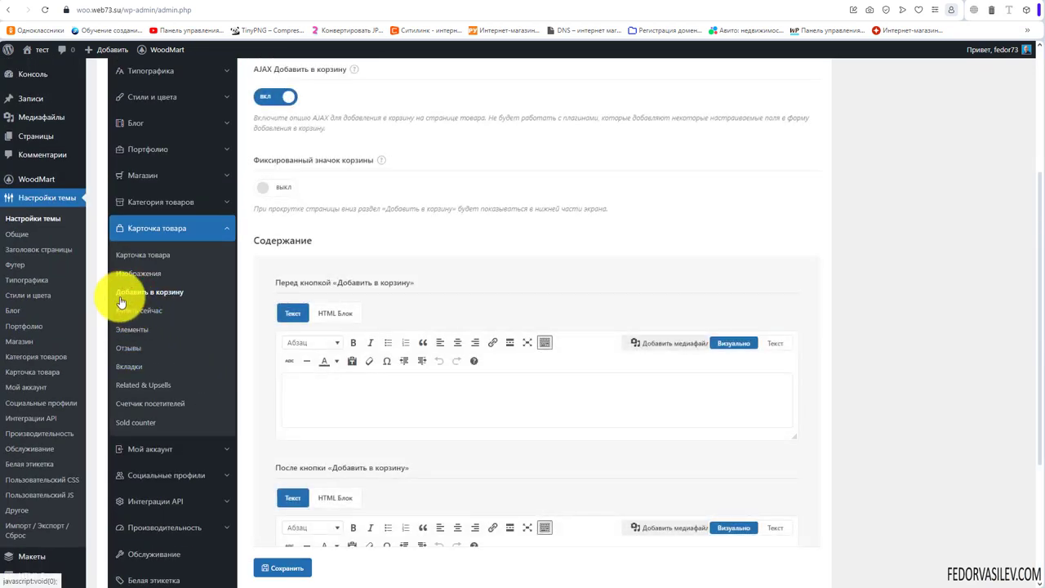
scroll(403, 240, "up", 3)
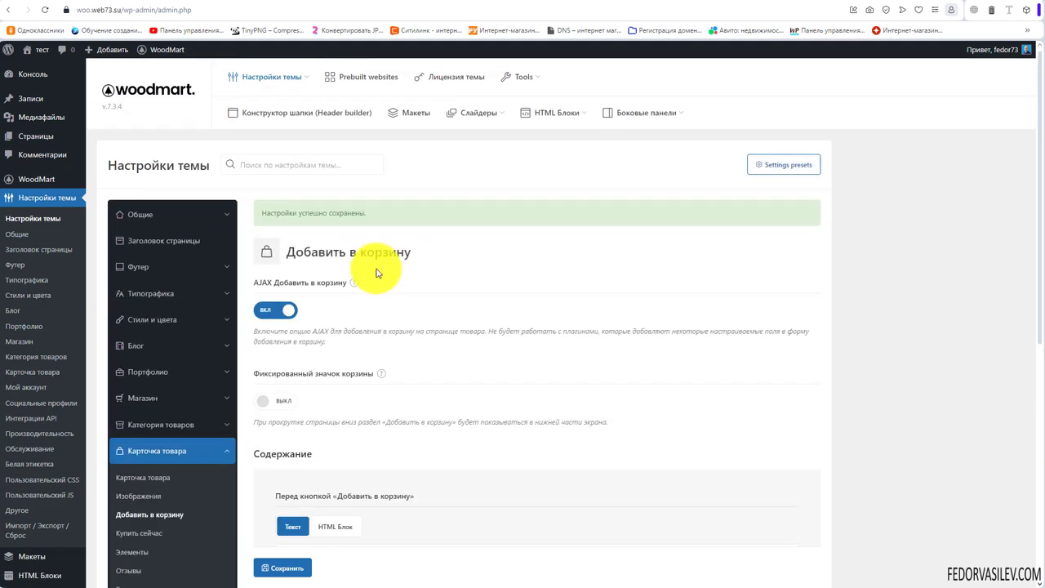
Preview the AJAX Добавить в корзину option's example and switch the option off and back on.
mouse_move(357, 282)
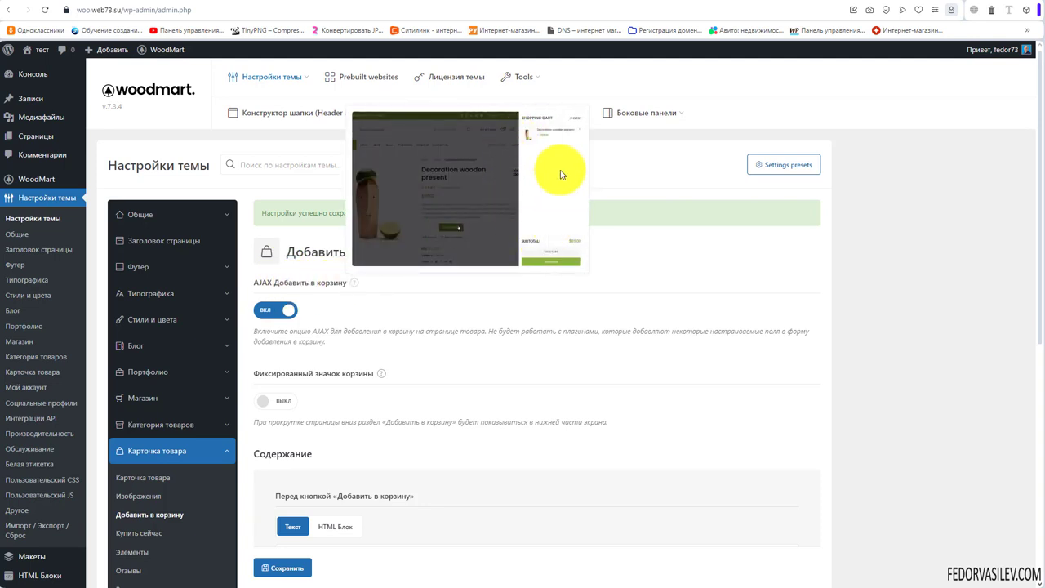
left_click(261, 310)
left_click(280, 313)
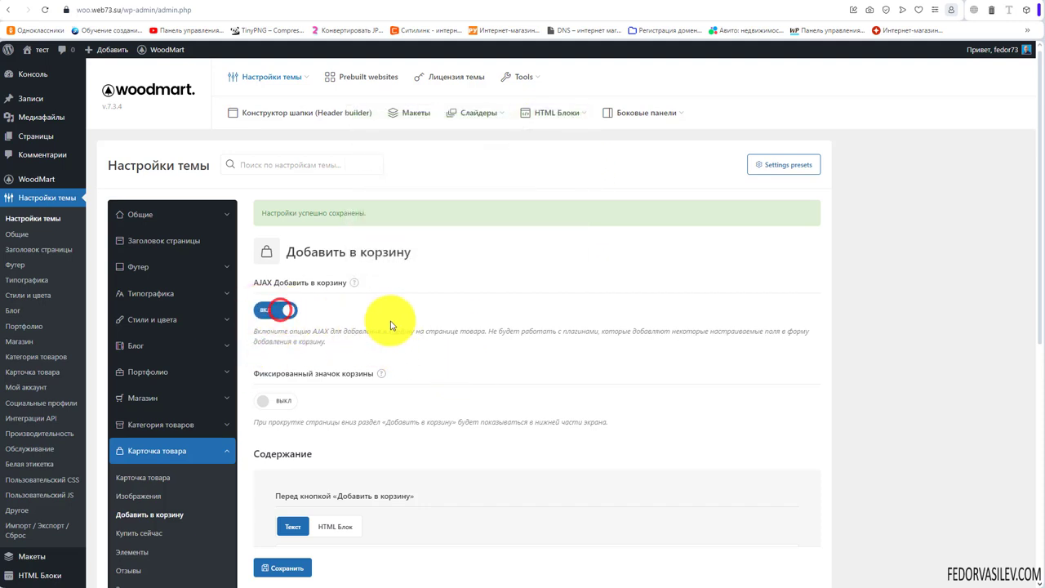
Preview the example for Фиксированный значок корзины and enable the option.
scroll(392, 321, "down", 2)
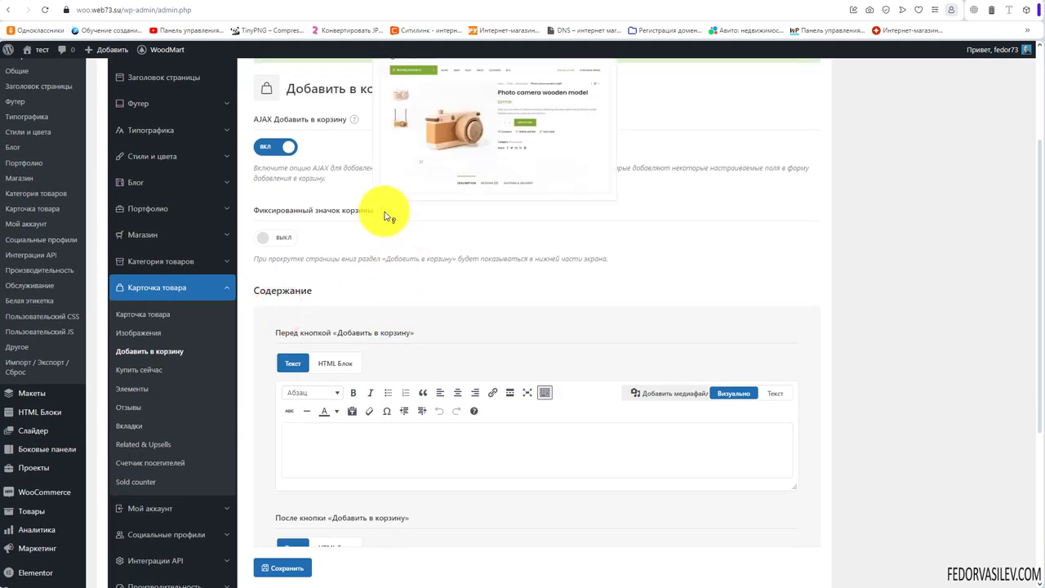
scroll(387, 216, "up", 2)
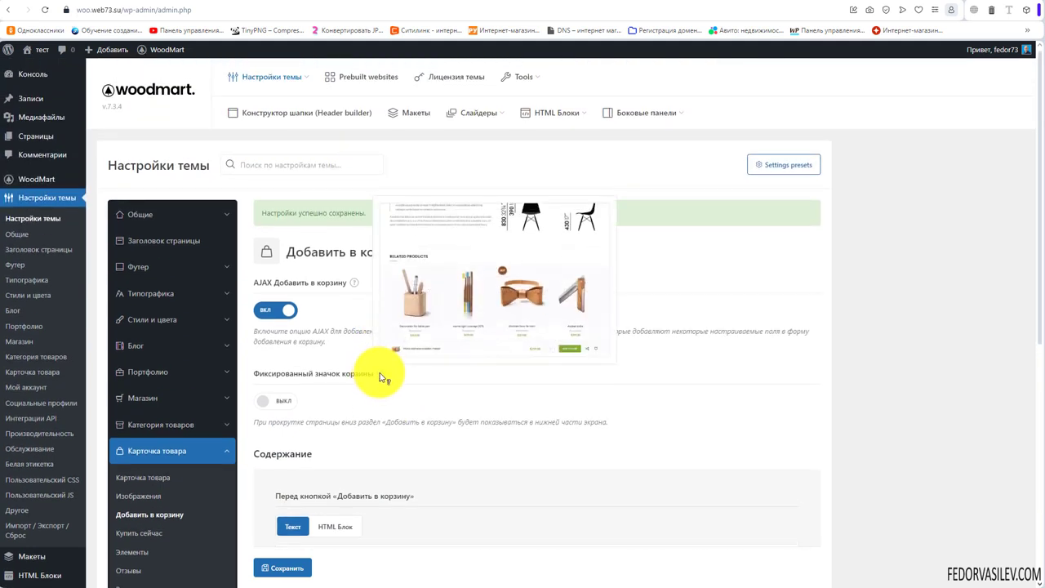
left_click(281, 403)
left_click(281, 404)
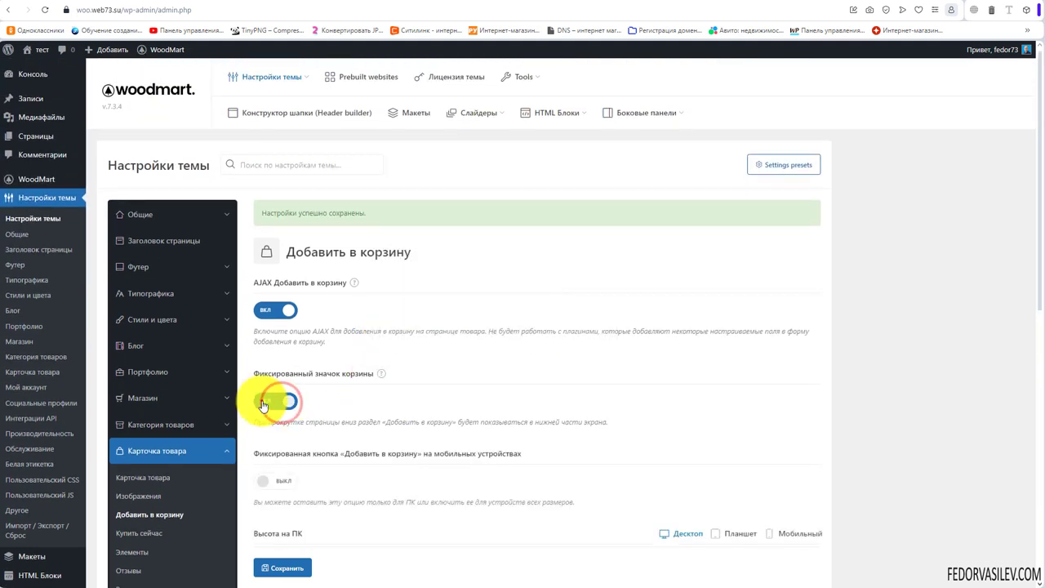
left_click(281, 403)
Review the mobile fixed-button option and the add-to-cart bar's height setting for Планшет, Мобильный and Десктоп.
scroll(351, 377, "down", 1)
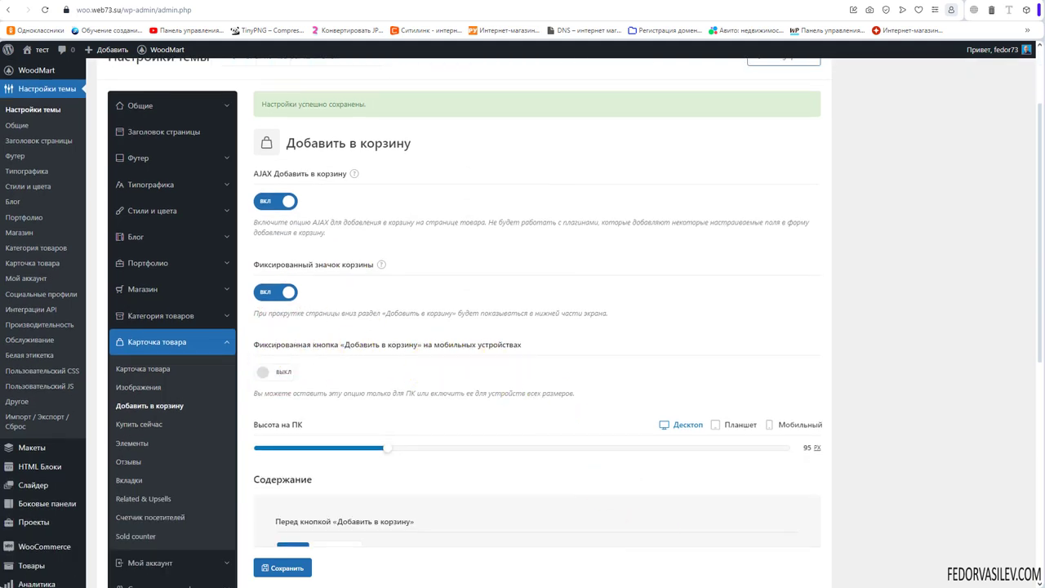
left_click(276, 374)
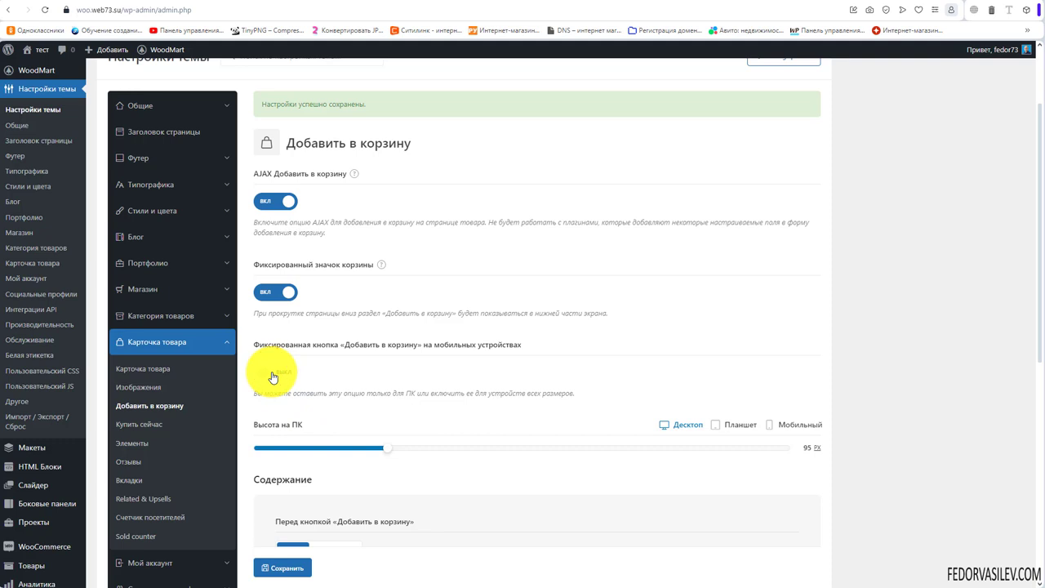
scroll(392, 302, "down", 1)
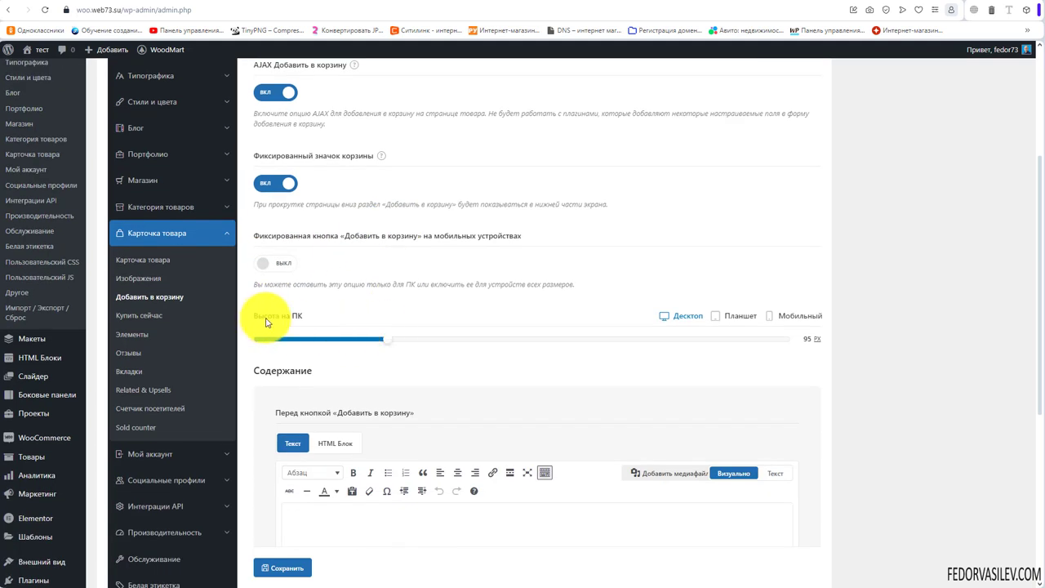
left_click(722, 316)
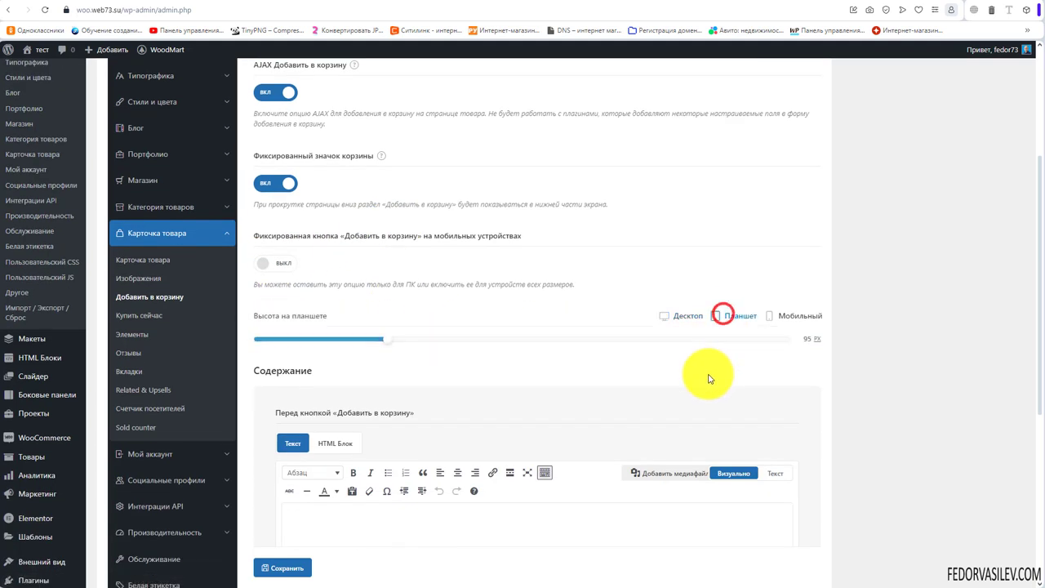
left_click(782, 316)
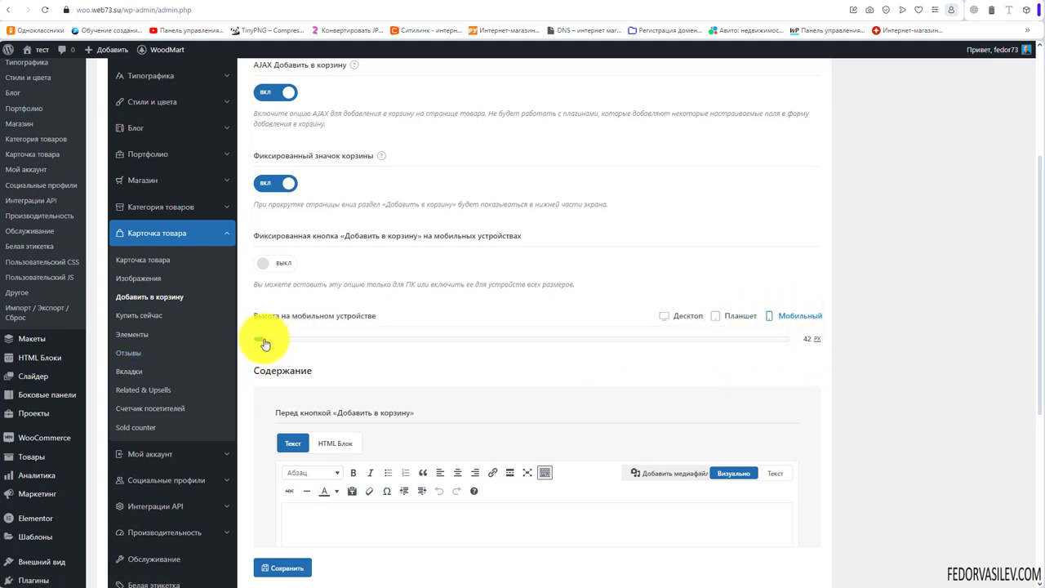
left_click(668, 316)
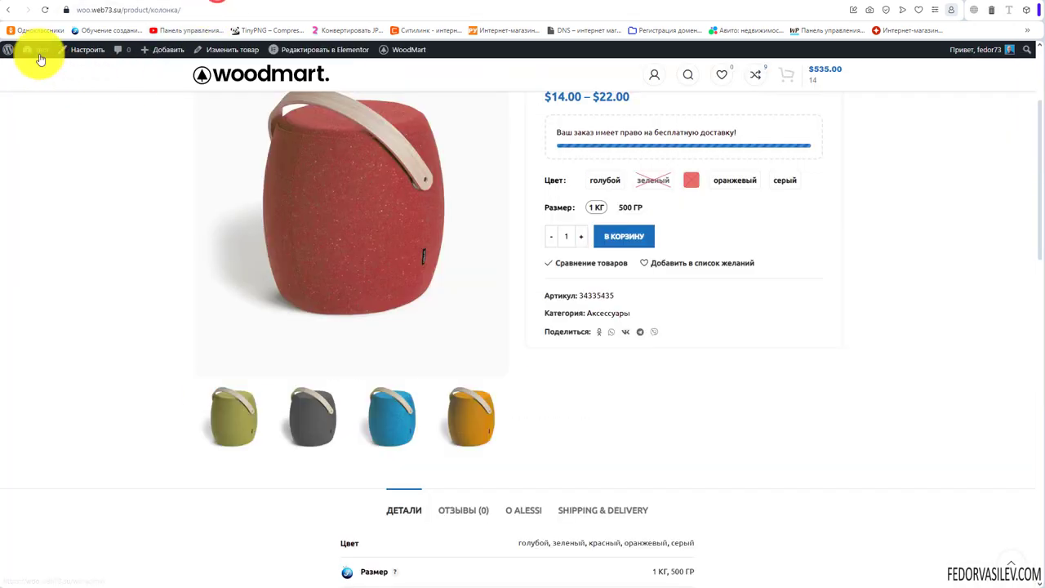
Reload the колонка product page and examine the fixed add-to-cart bar while moving through the page, trying its Выбрать опции button.
left_click(43, 10)
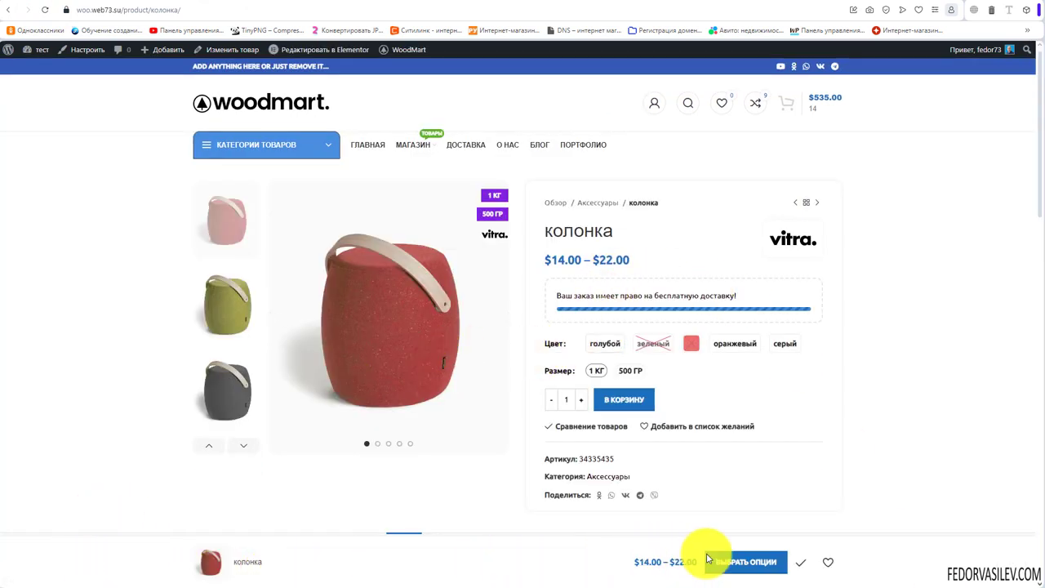
scroll(326, 467, "down", 3)
scroll(365, 467, "down", 10)
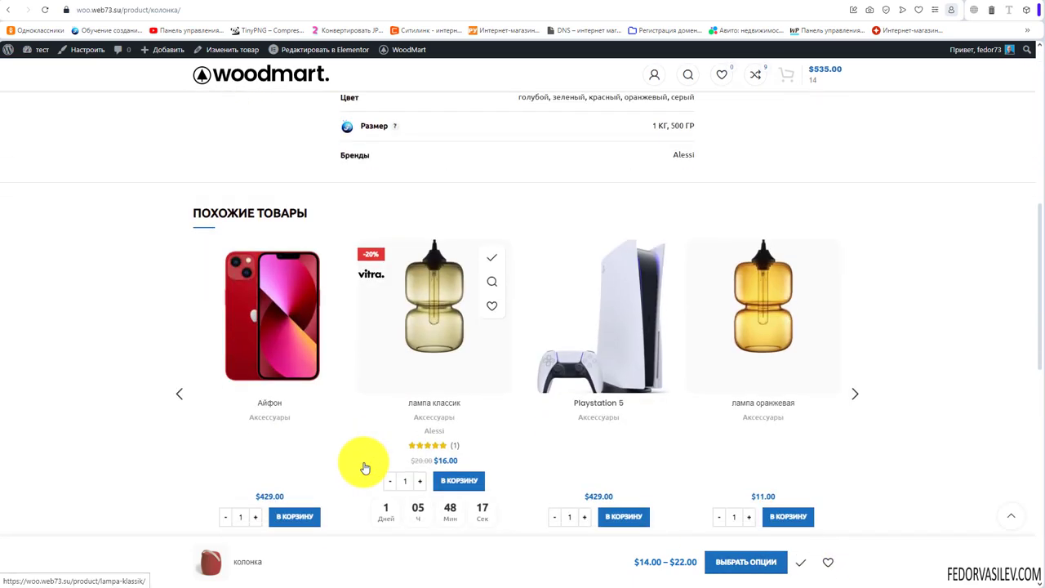
scroll(362, 420, "up", 15)
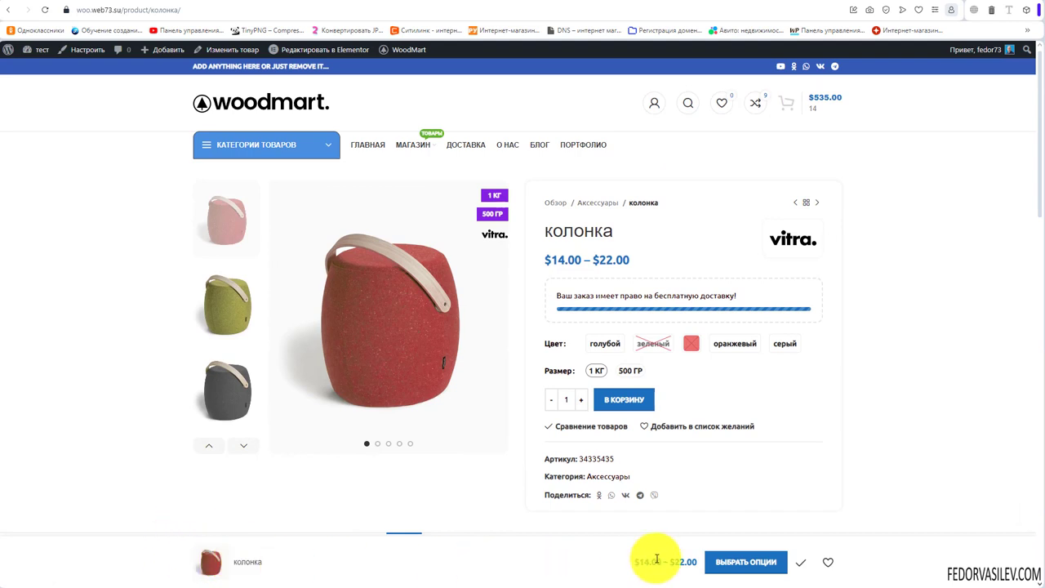
left_click(745, 563)
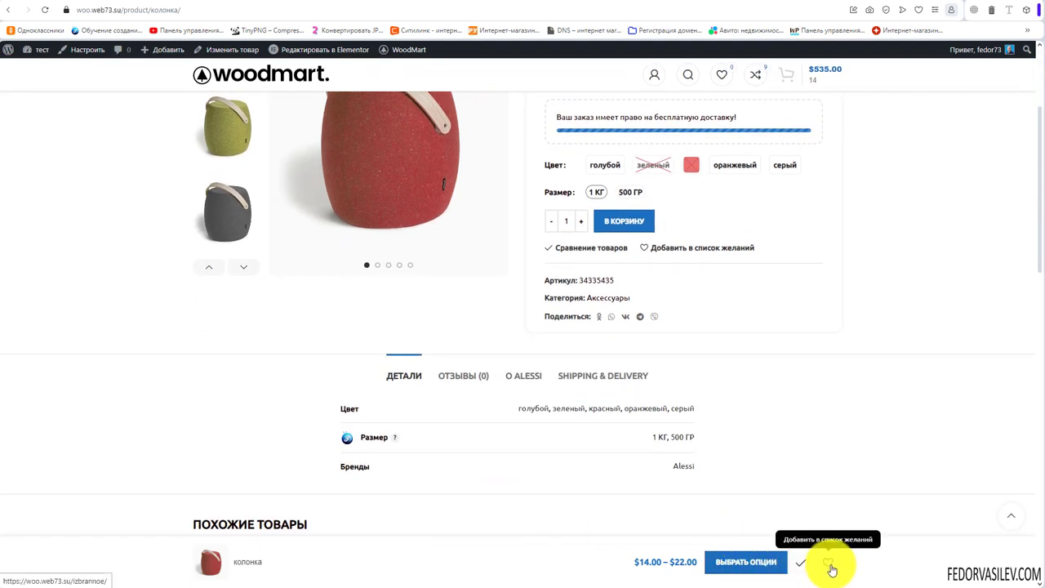
scroll(719, 562, "down", 5)
scroll(446, 460, "up", 7)
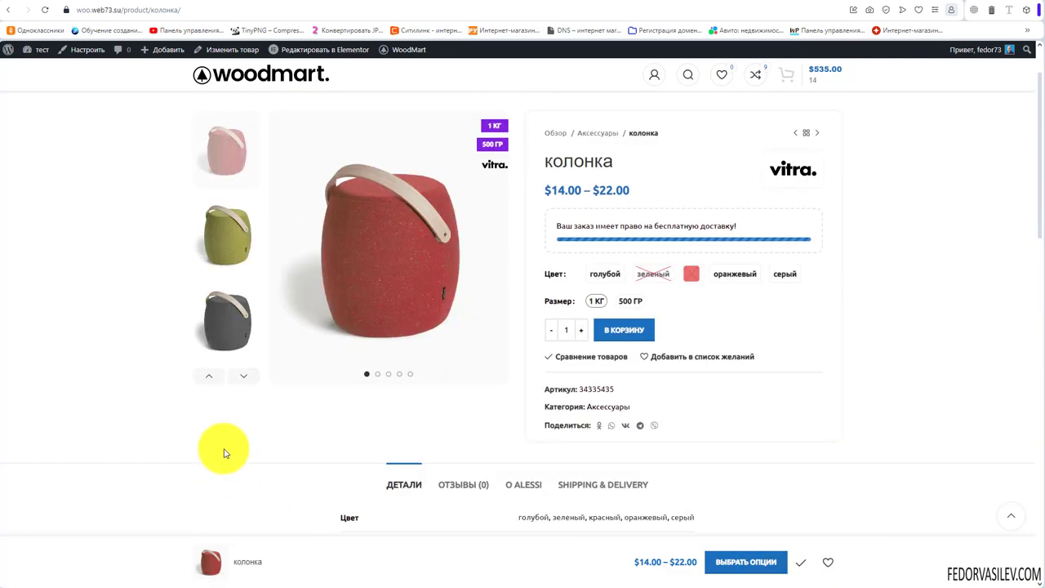
Return to the Добавить в корзину theme settings and turn off the Фиксированный значок корзины option.
left_click(173, 2)
scroll(343, 372, "down", 3)
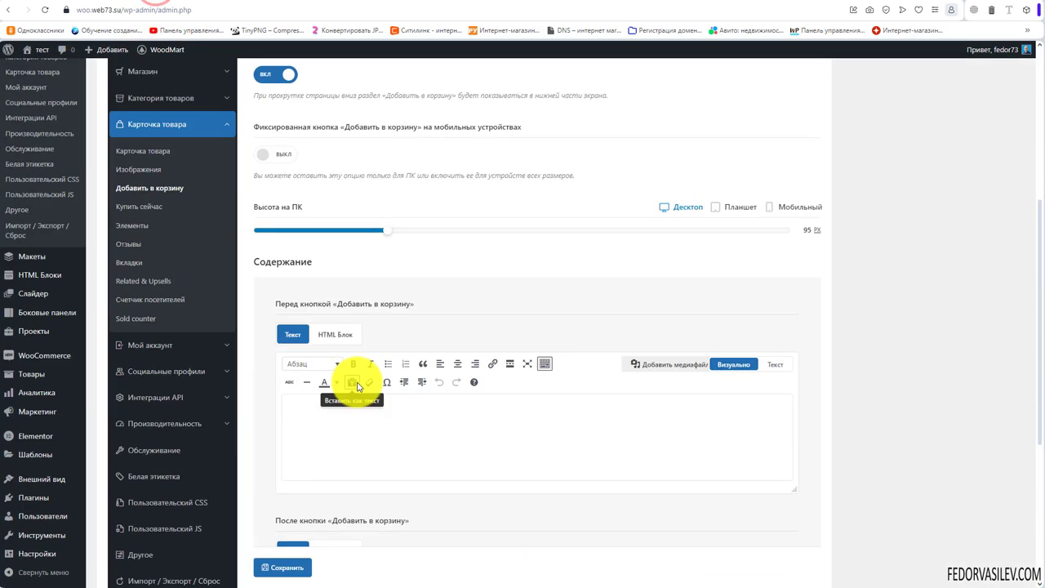
scroll(351, 367, "up", 1)
scroll(354, 367, "down", 3)
scroll(354, 367, "up", 4)
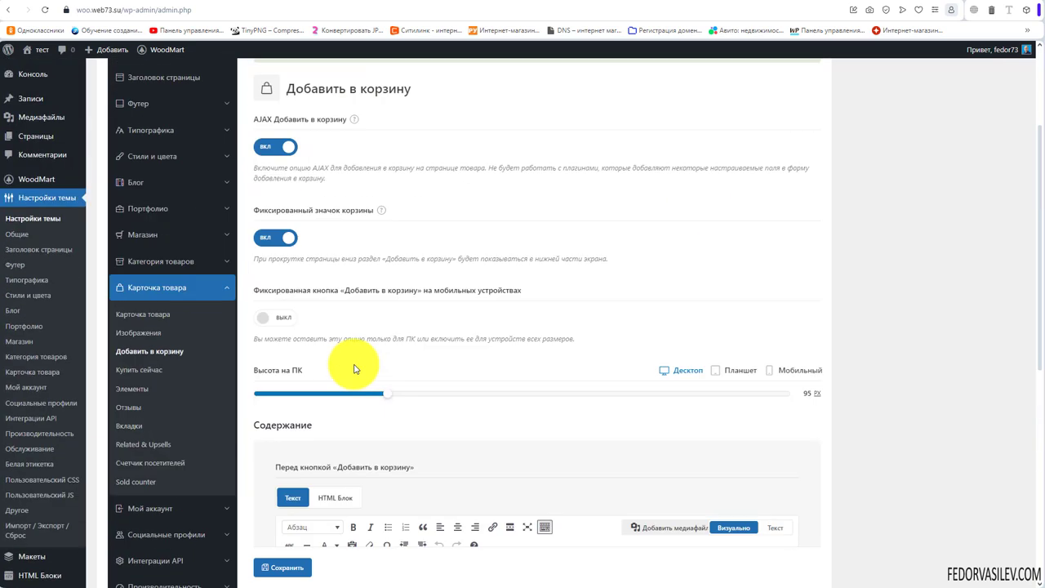
left_click(277, 237)
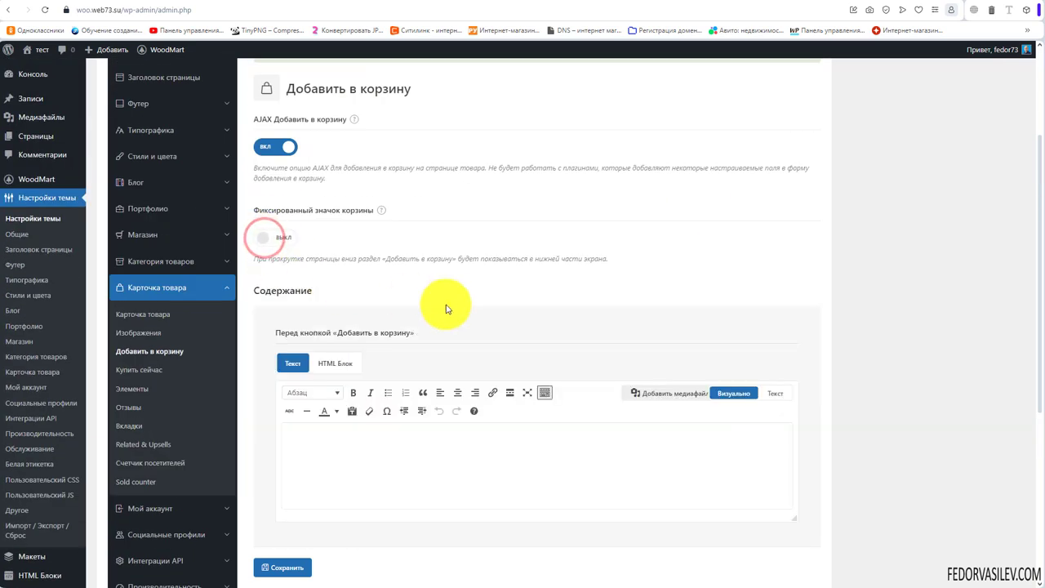
Enter "привет мир!" as the content before the «Добавить в корзину» button and a row of fives as the content after it.
scroll(467, 316, "down", 2)
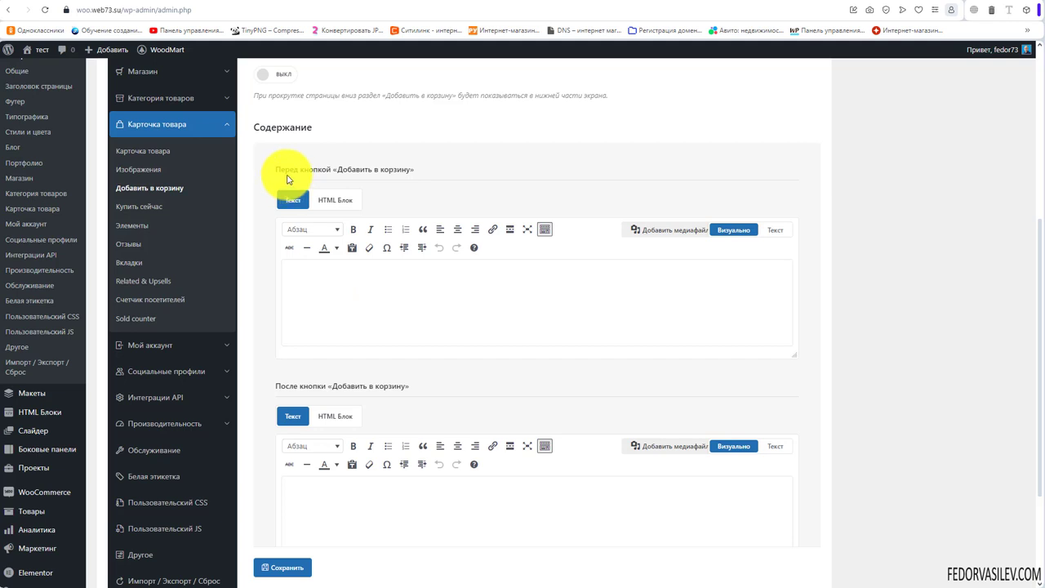
scroll(334, 326, "down", 2)
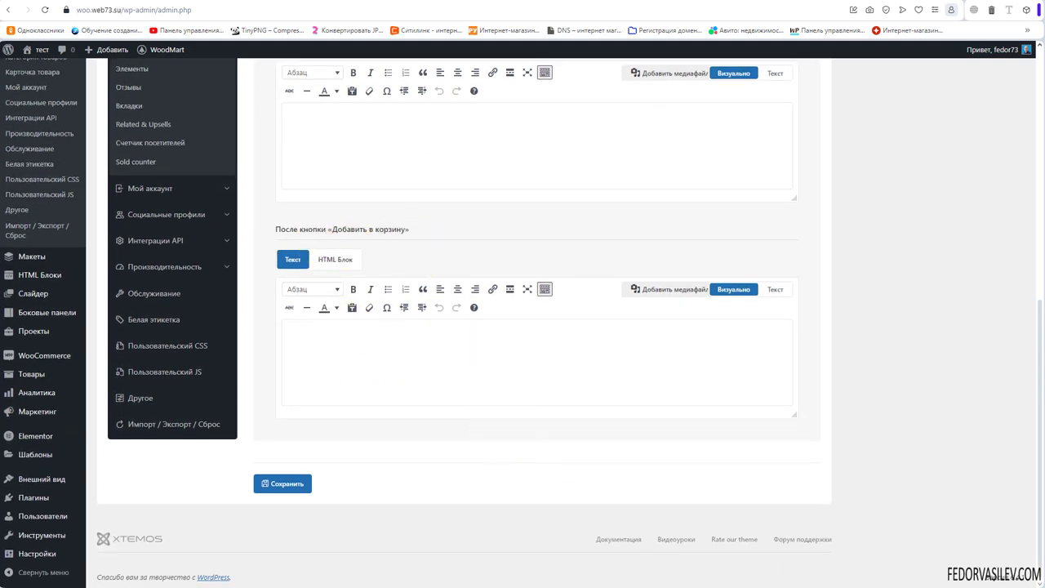
scroll(362, 367, "up", 2)
left_click_drag(368, 287, 305, 285)
left_click(371, 287)
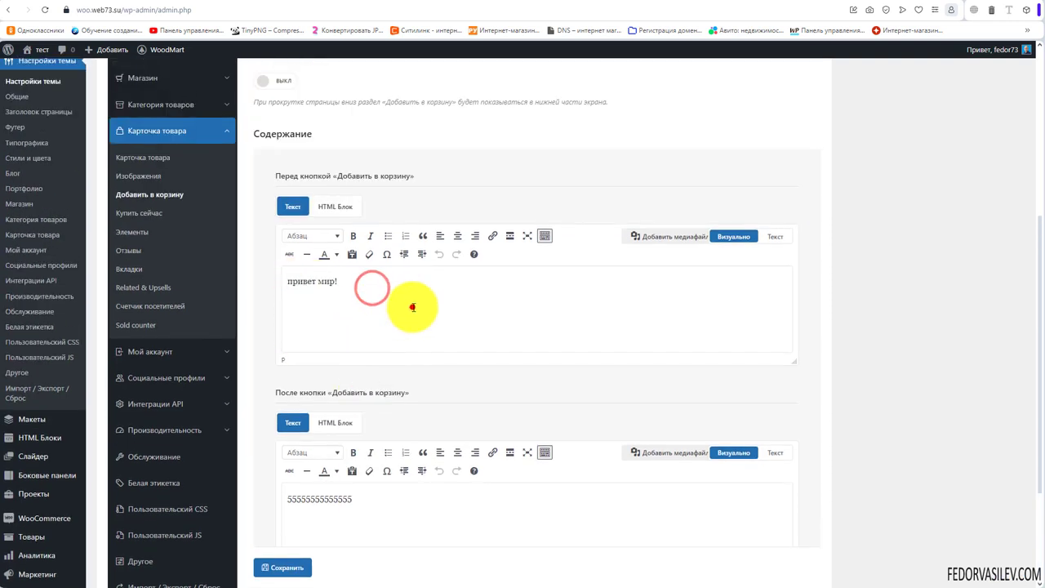
scroll(413, 307, "down", 2)
left_click_drag(393, 333, 283, 336)
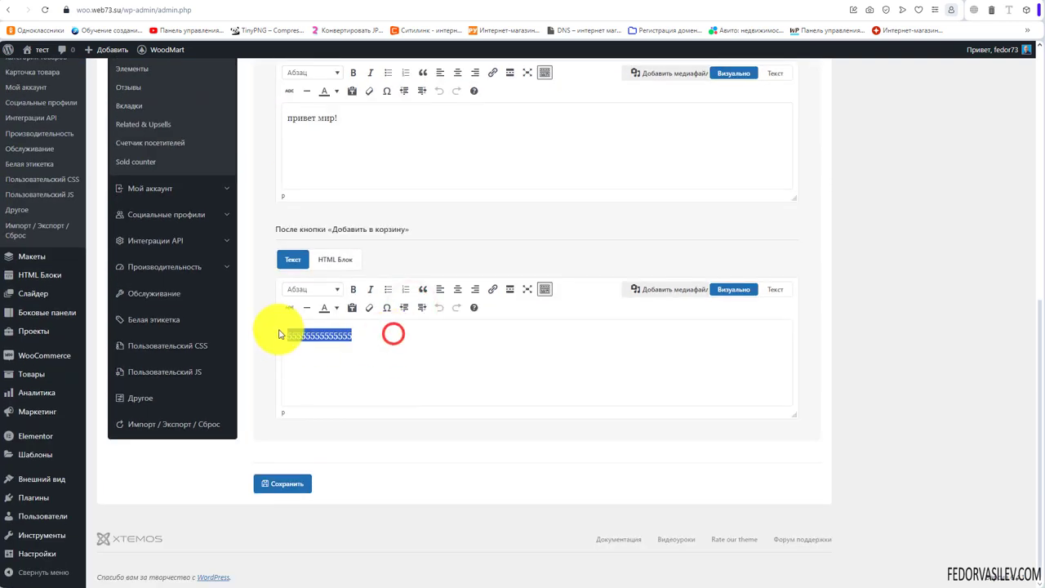
left_click(355, 369)
Check on the лампа классик product page where the custom texts appear around the add-to-cart button.
left_click(219, 1)
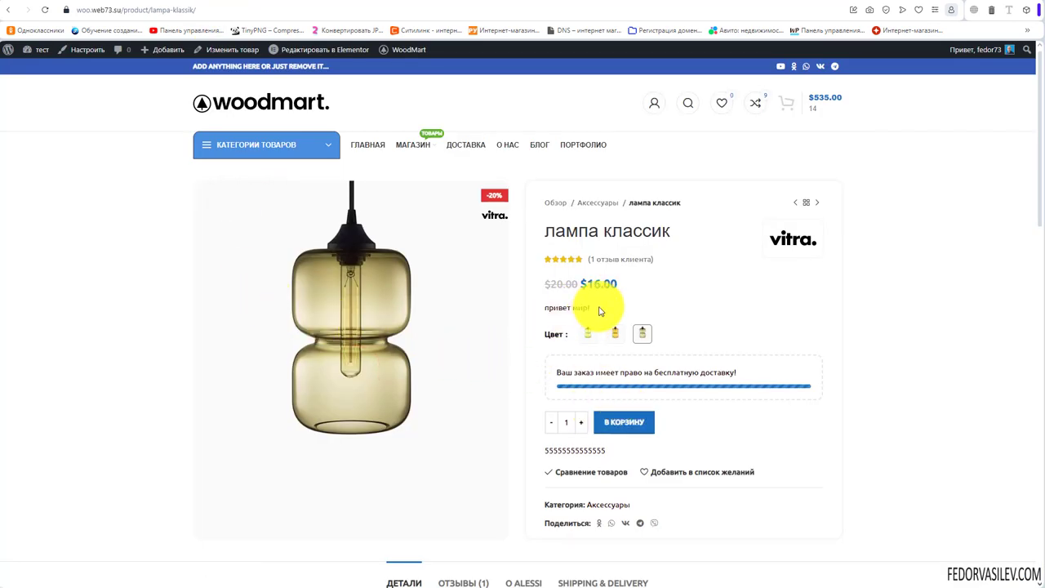
left_click_drag(600, 309, 544, 308)
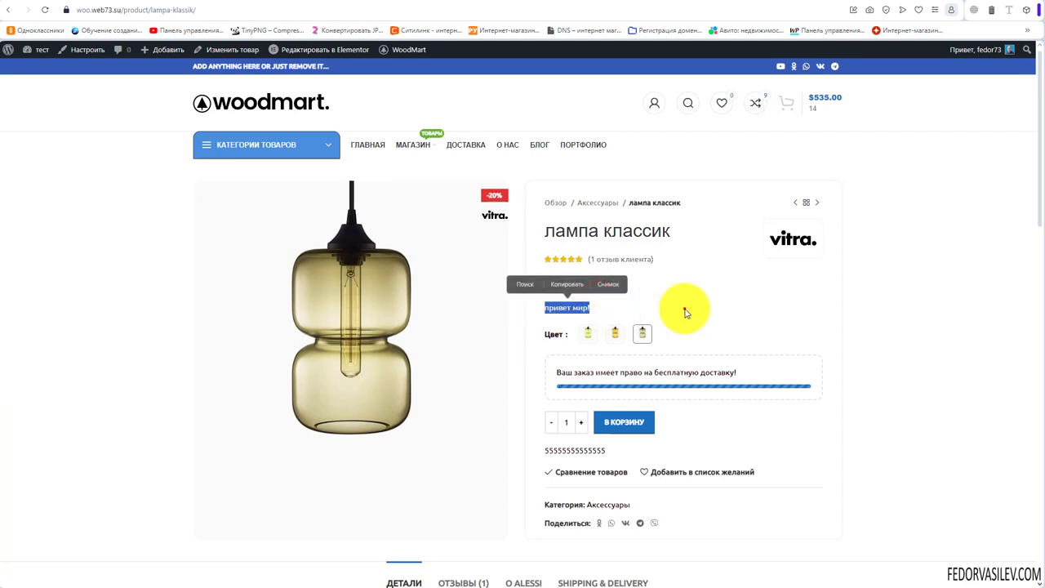
left_click(686, 312)
left_click_drag(615, 451, 536, 478)
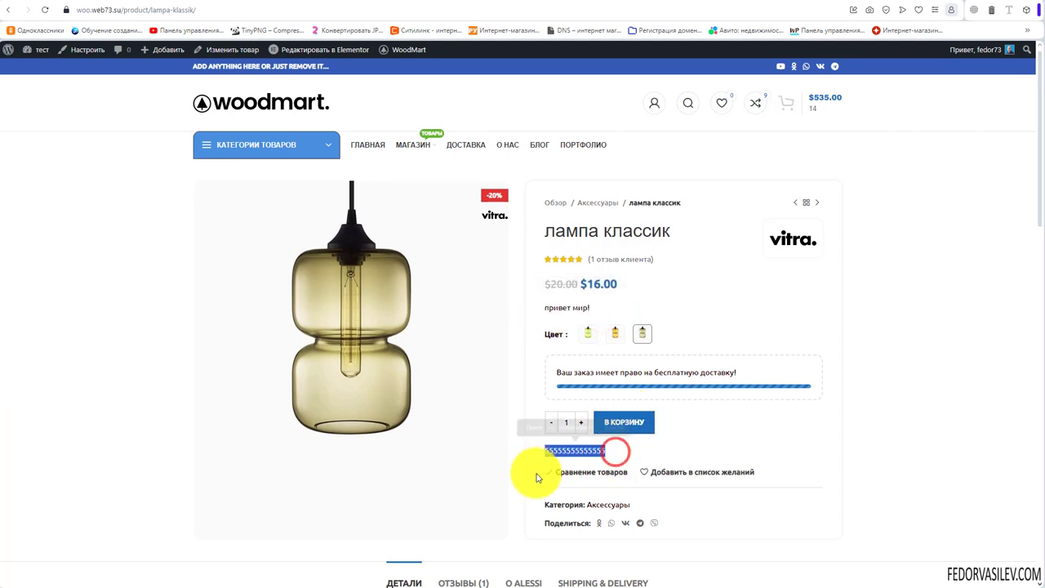
left_click(562, 450)
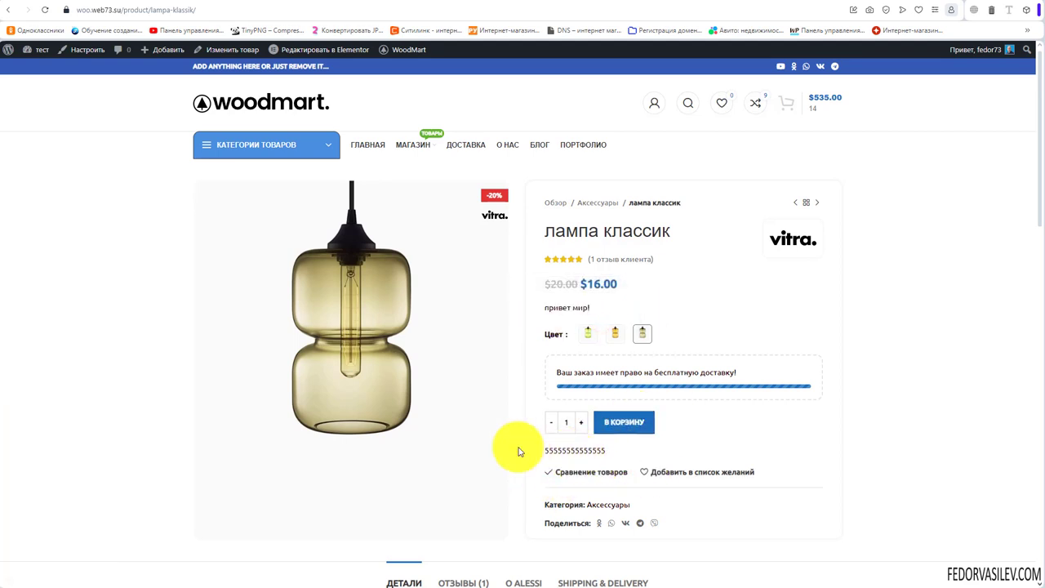
Open the Айфон product from the related products and check both custom texts around its add-to-cart button.
scroll(366, 345, "down", 5)
scroll(302, 383, "down", 3)
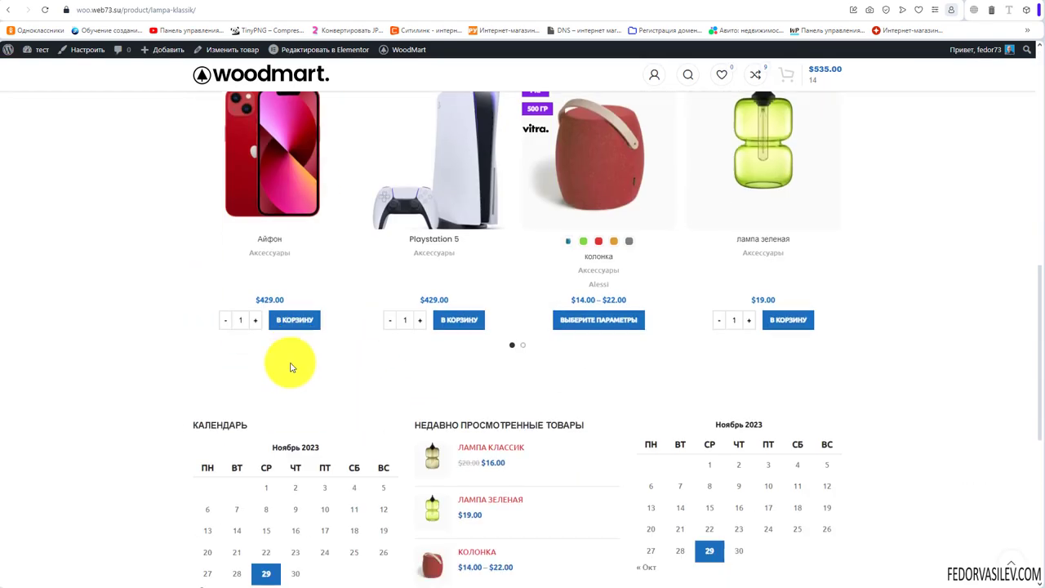
scroll(290, 368, "up", 2)
left_click(267, 285)
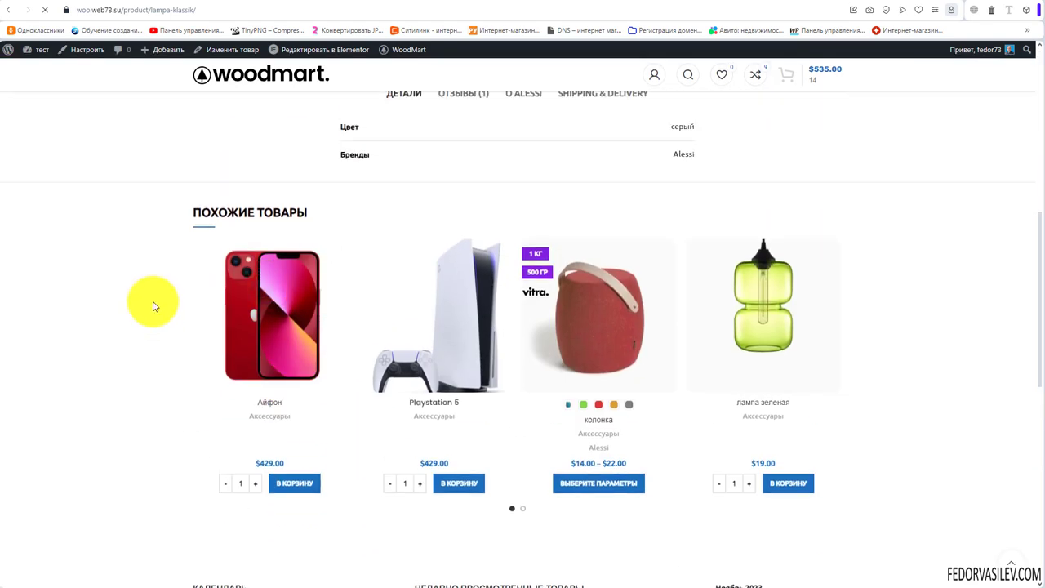
left_click_drag(605, 343, 543, 344)
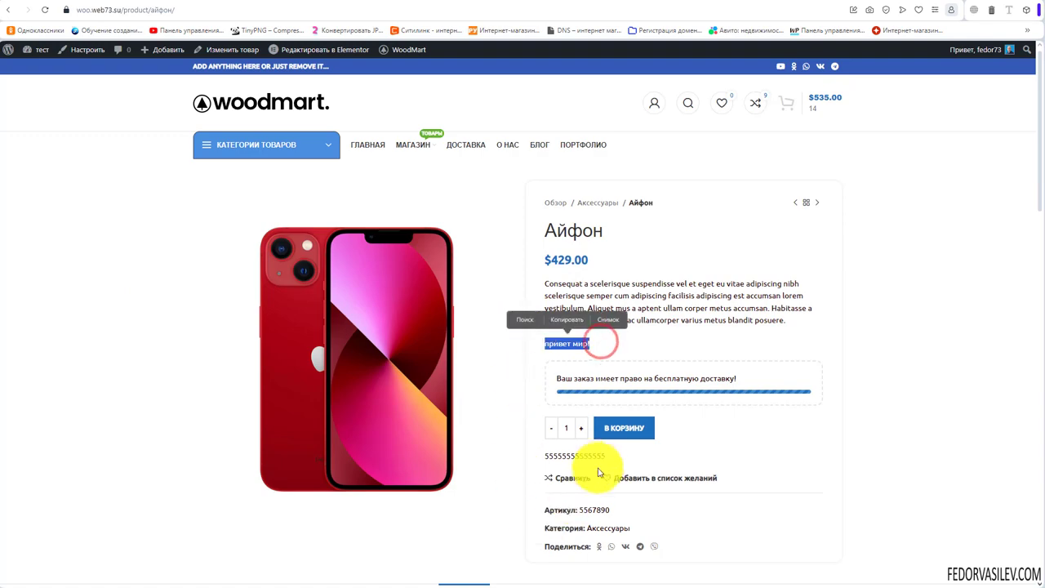
left_click_drag(611, 456, 544, 455)
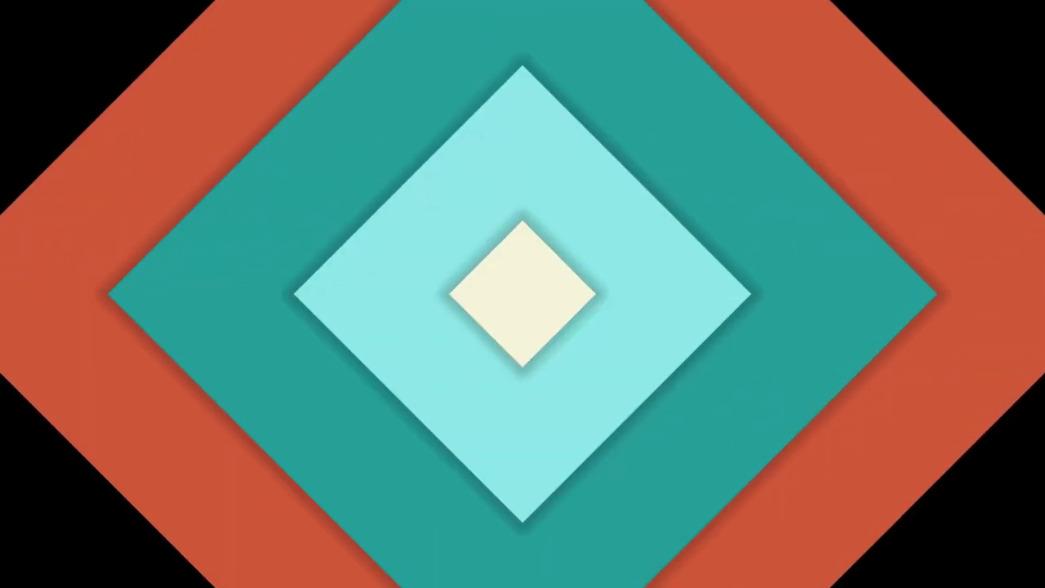